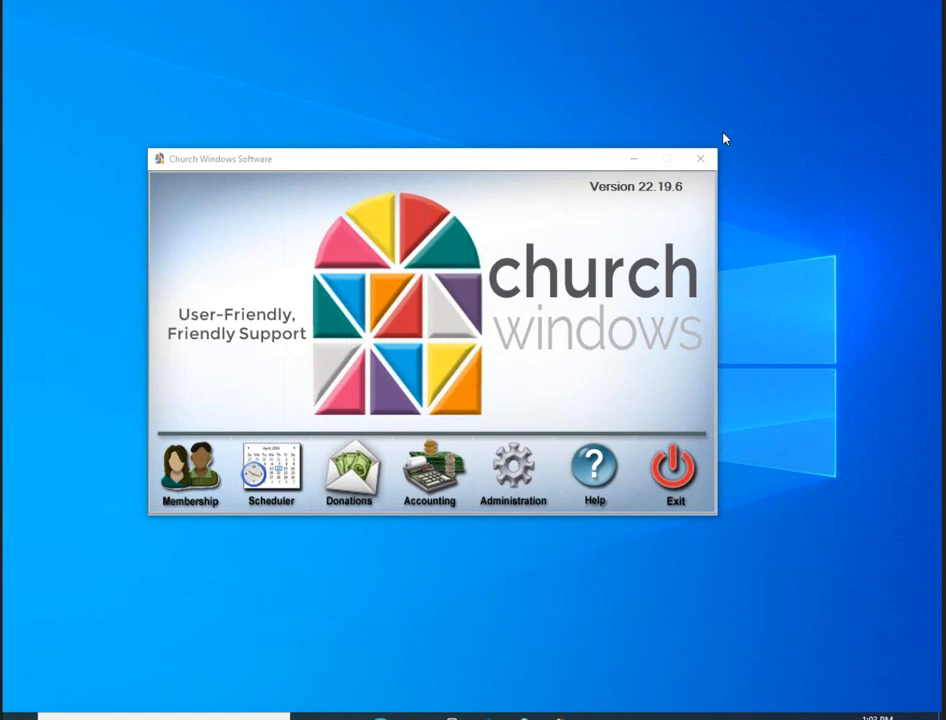
# Move the Church Windows launcher aside and open the Membership module.
pyautogui.moveTo(548, 160); pyautogui.dragTo(620, 173)
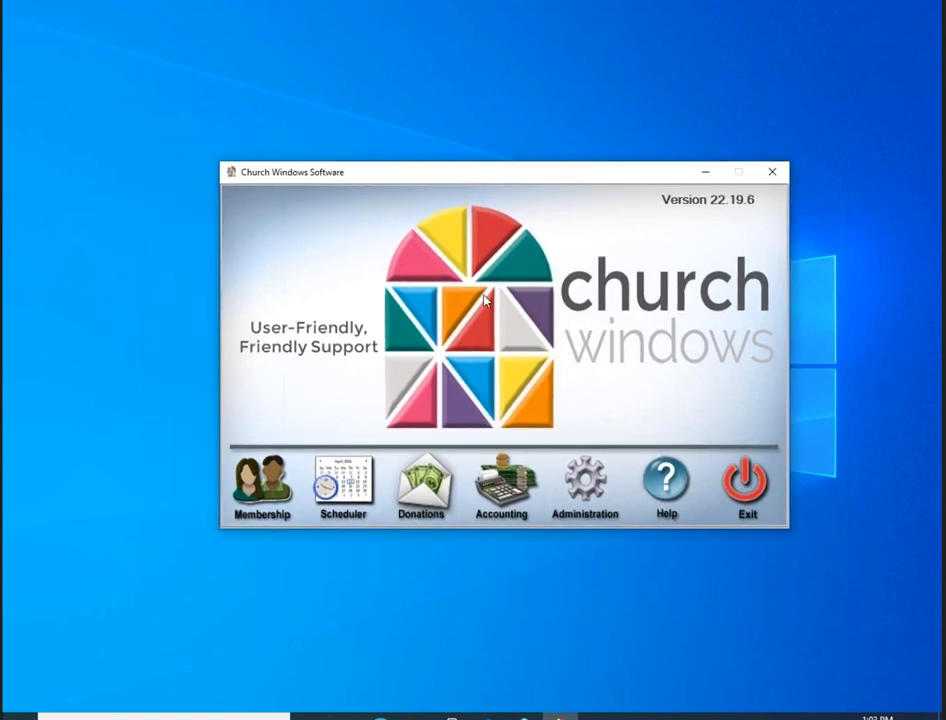
pyautogui.click(272, 488)
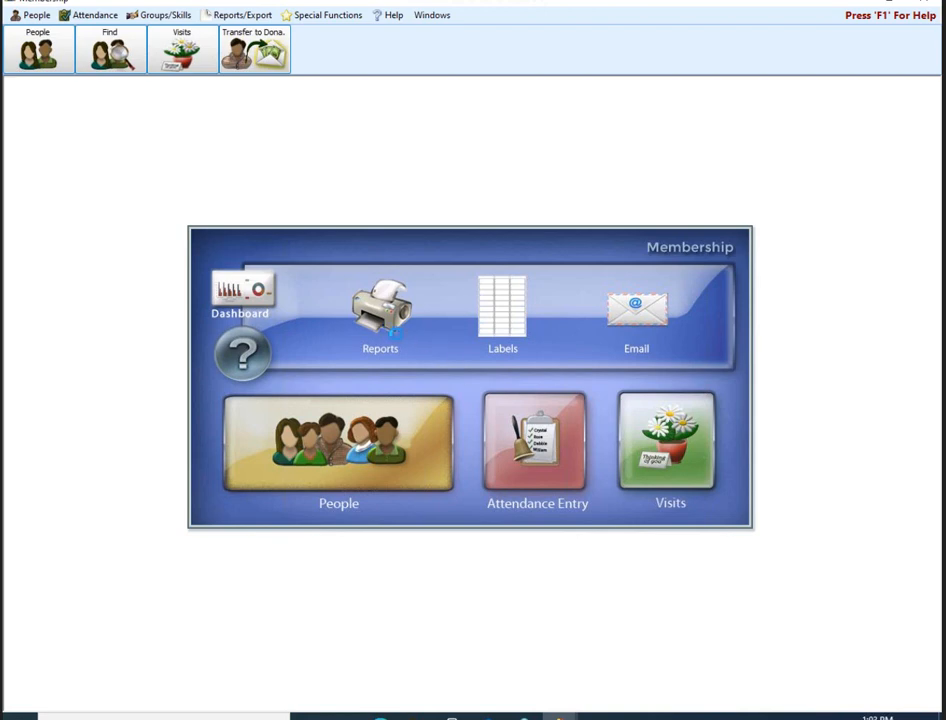
# View the people query builders for reports and for labels, closing each one.
pyautogui.click(397, 343)
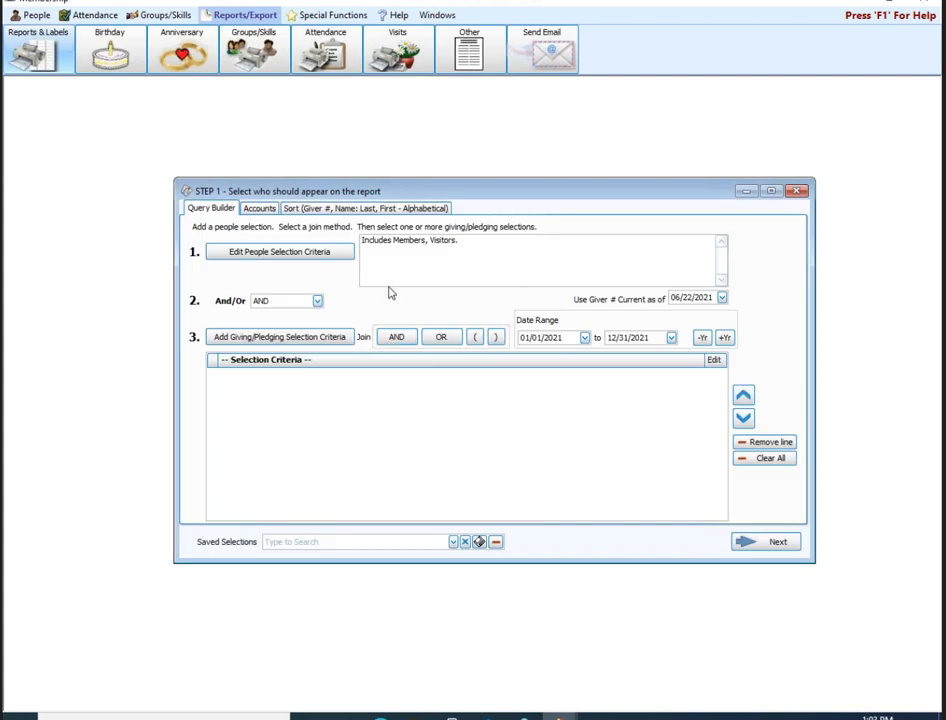
pyautogui.click(797, 190)
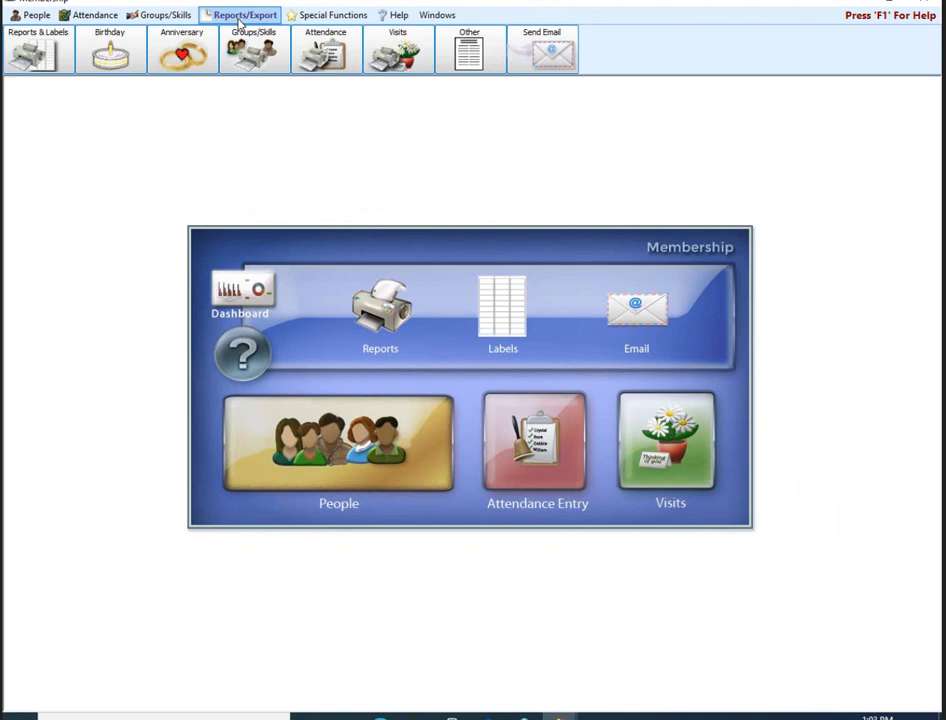
pyautogui.click(47, 63)
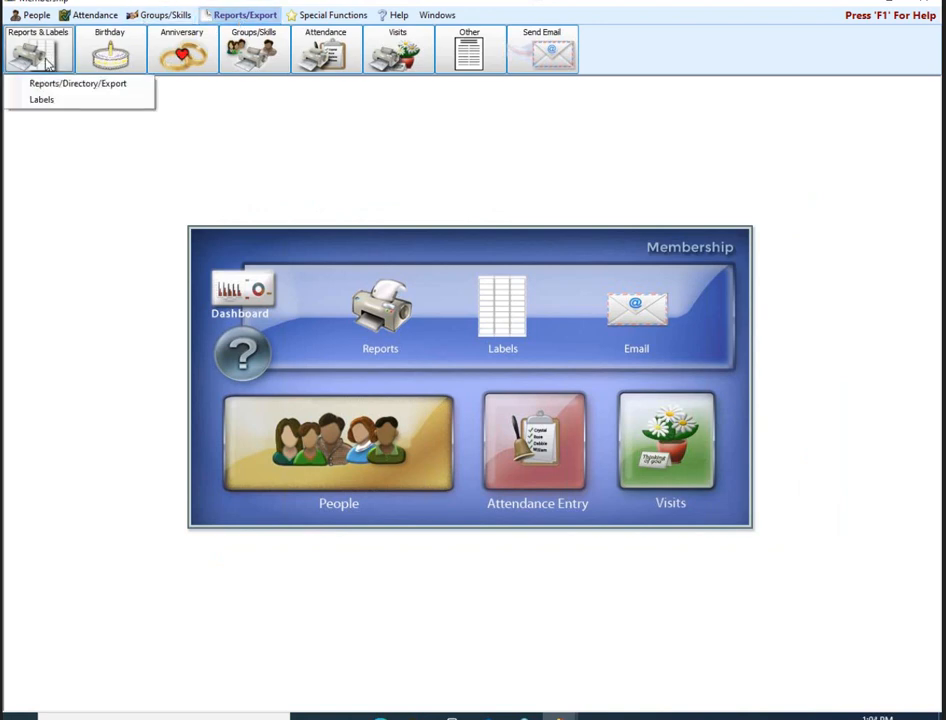
pyautogui.click(81, 100)
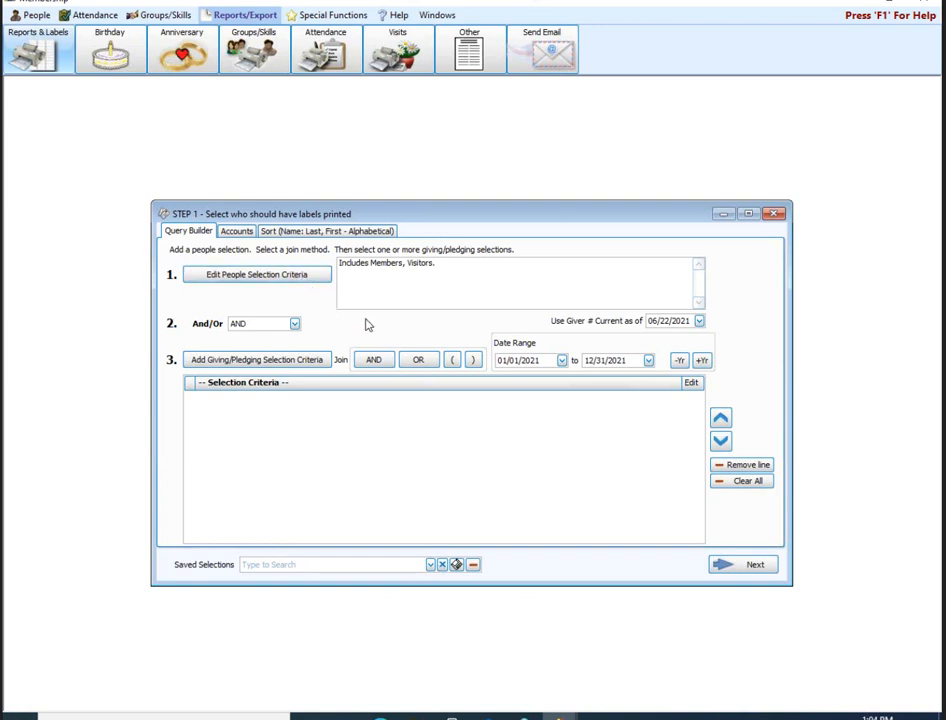
pyautogui.click(776, 212)
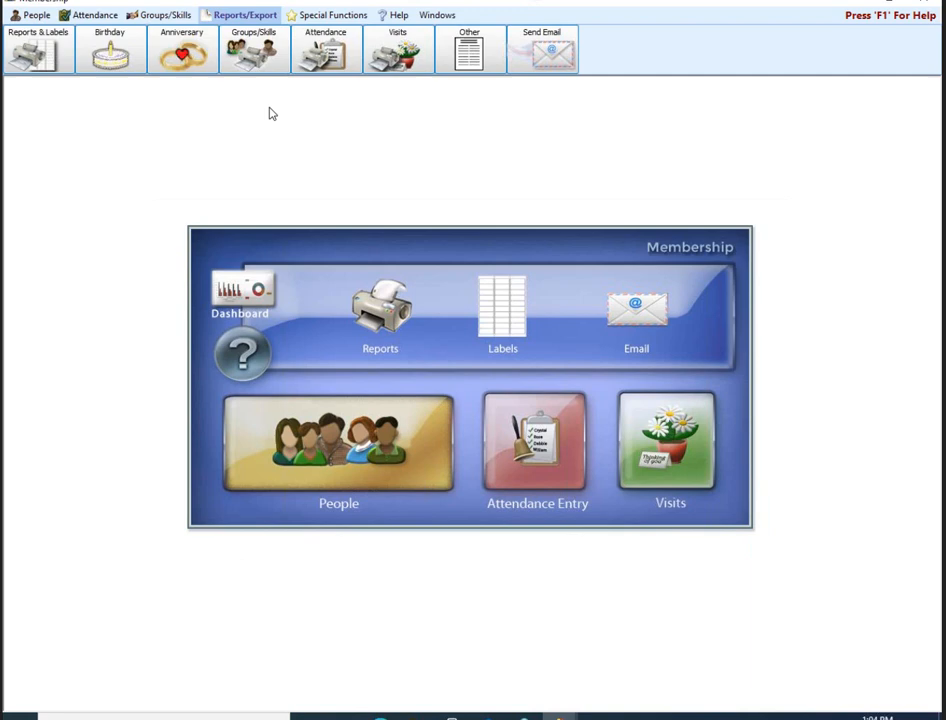
# Open the Reports/Directory/Export query builder and start editing its people selection criteria.
pyautogui.click(38, 36)
pyautogui.click(78, 86)
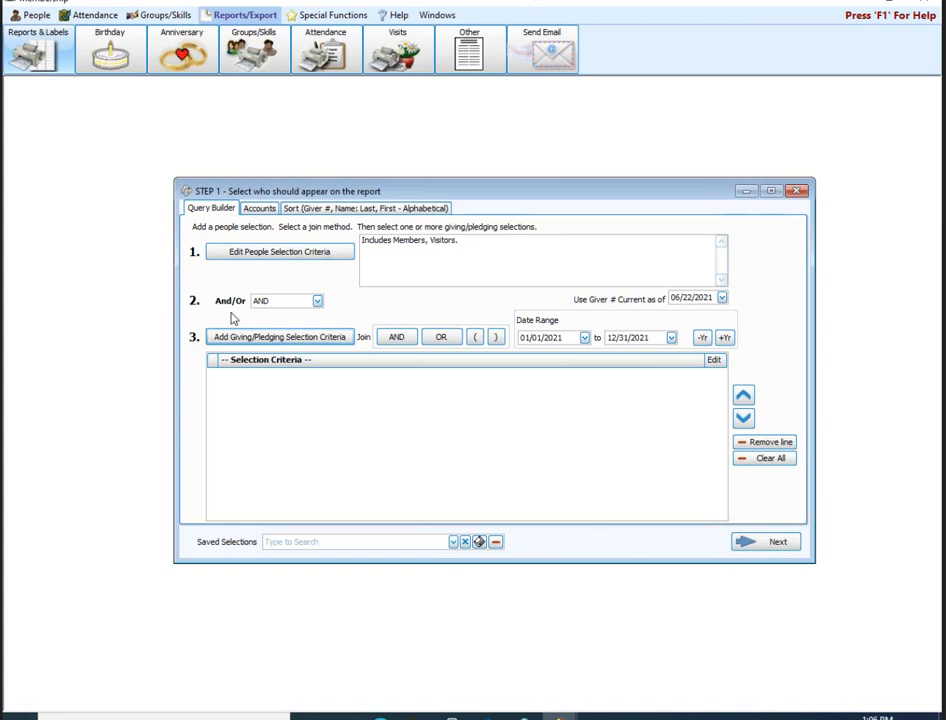
pyautogui.click(268, 255)
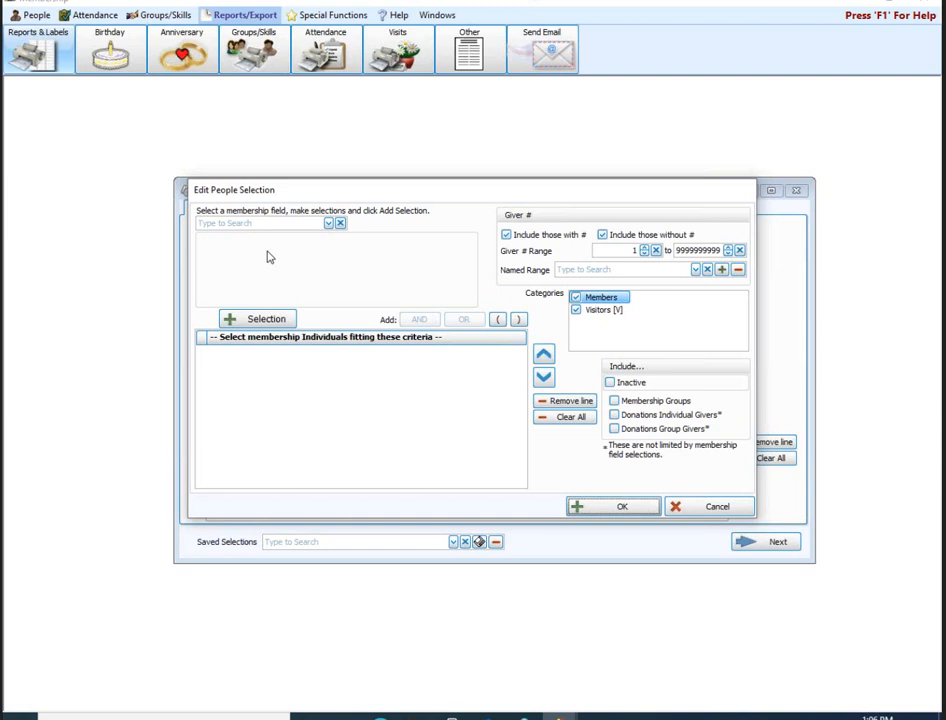
# Look through the available membership fields, search for "status" and choose Status Code as the selection field.
pyautogui.click(330, 224)
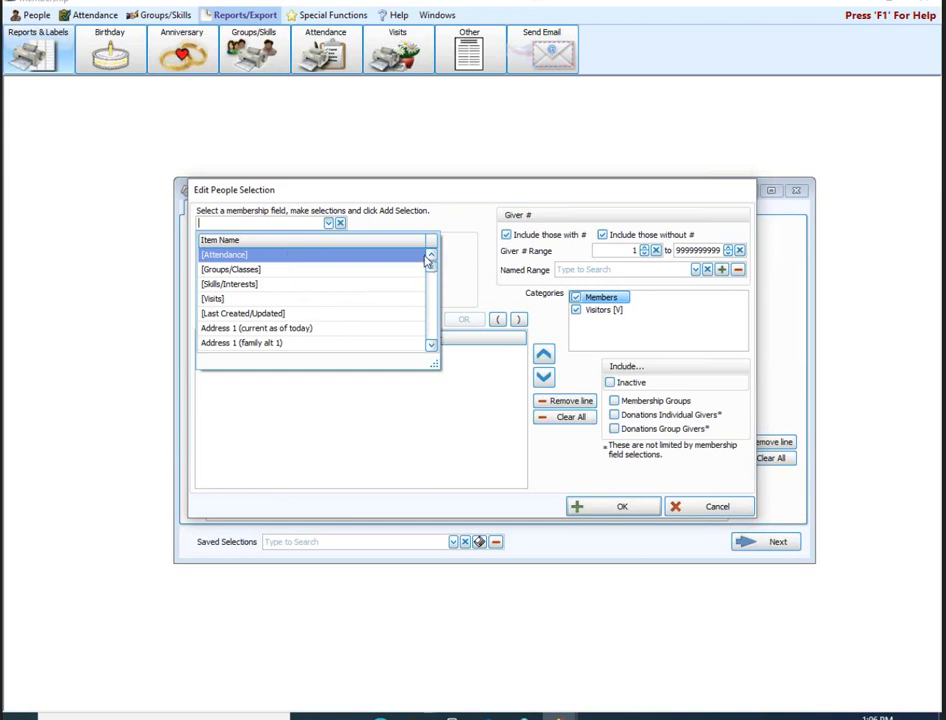
pyautogui.scroll(-1, 435, 272)
pyautogui.moveTo(435, 272); pyautogui.dragTo(455, 295)
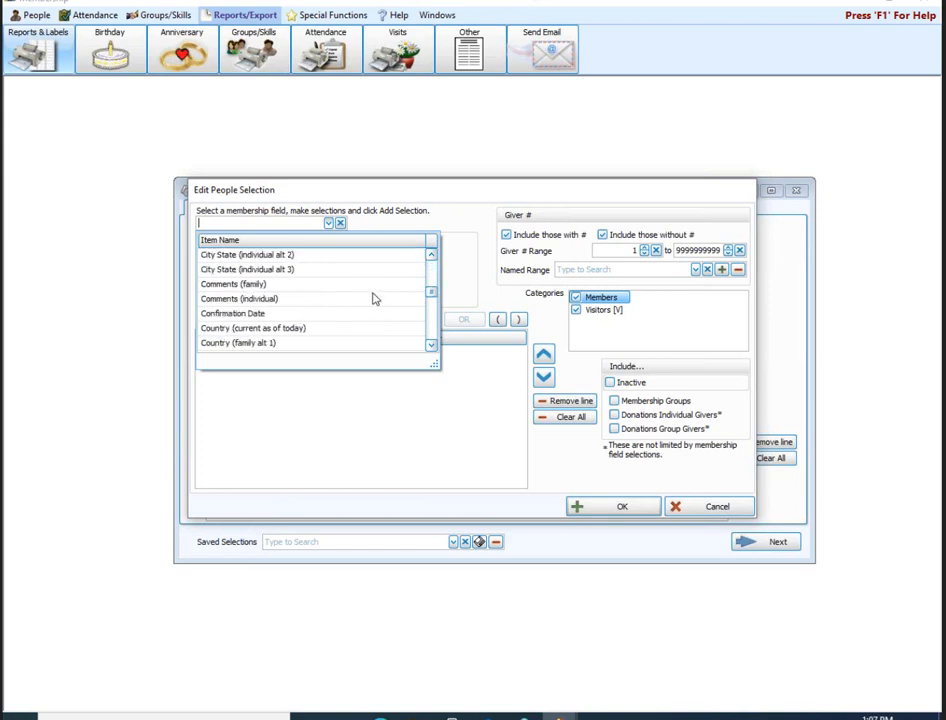
pyautogui.scroll(-8, 373, 299)
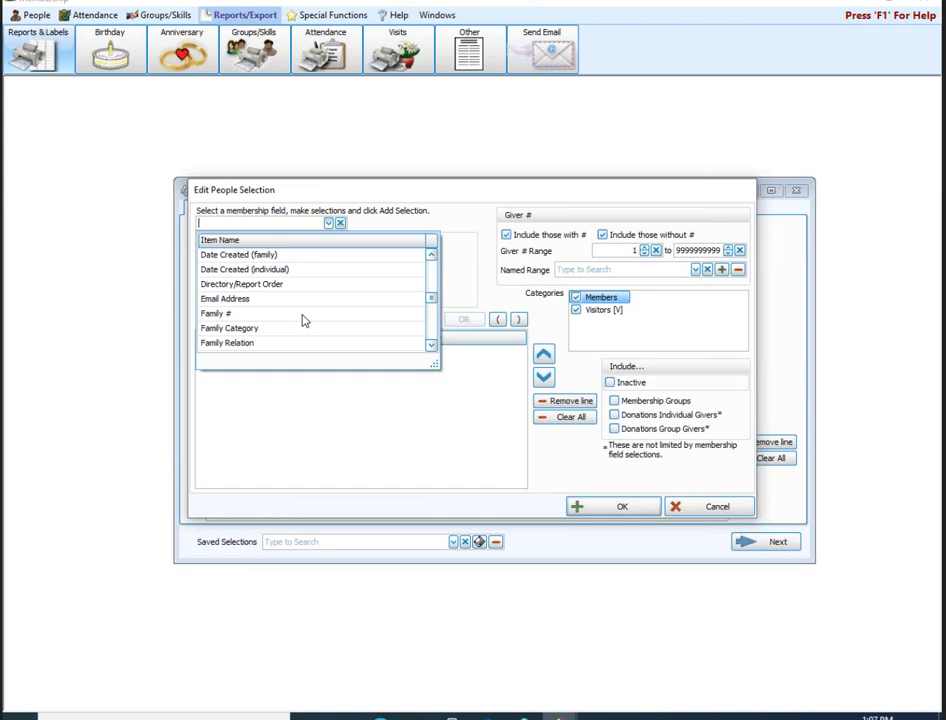
pyautogui.scroll(-4, 305, 320)
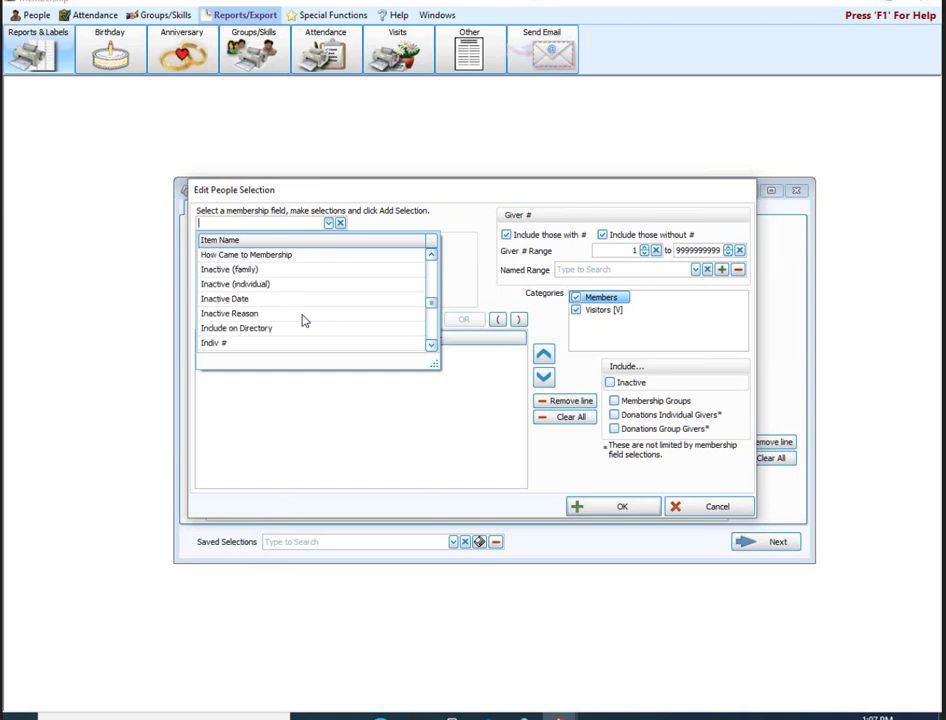
pyautogui.scroll(-3, 305, 320)
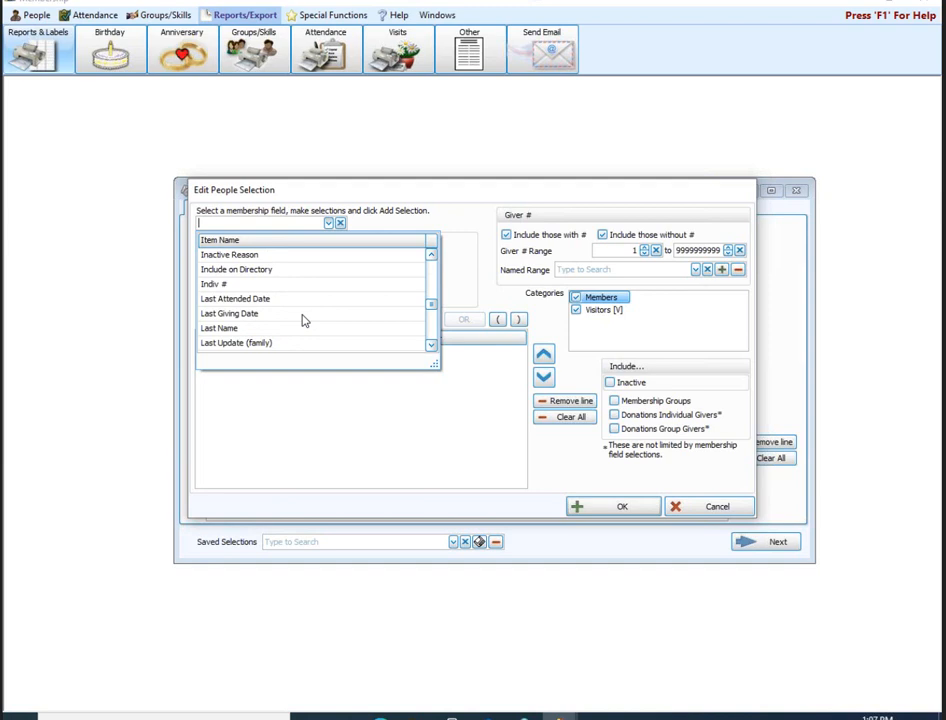
pyautogui.scroll(-1, 305, 320)
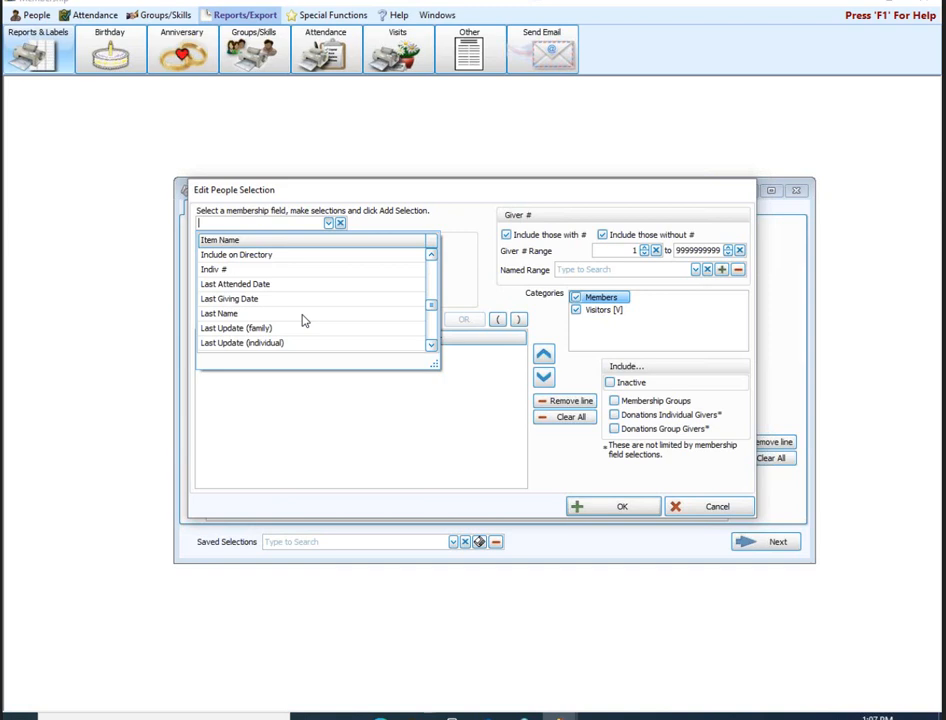
pyautogui.write('status')
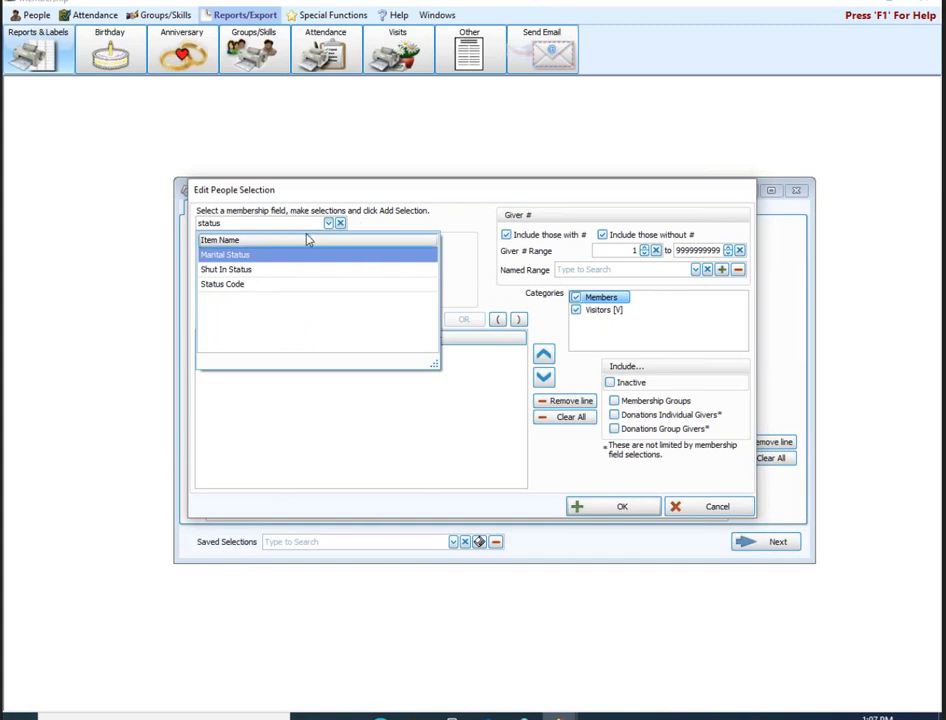
pyautogui.click(240, 286)
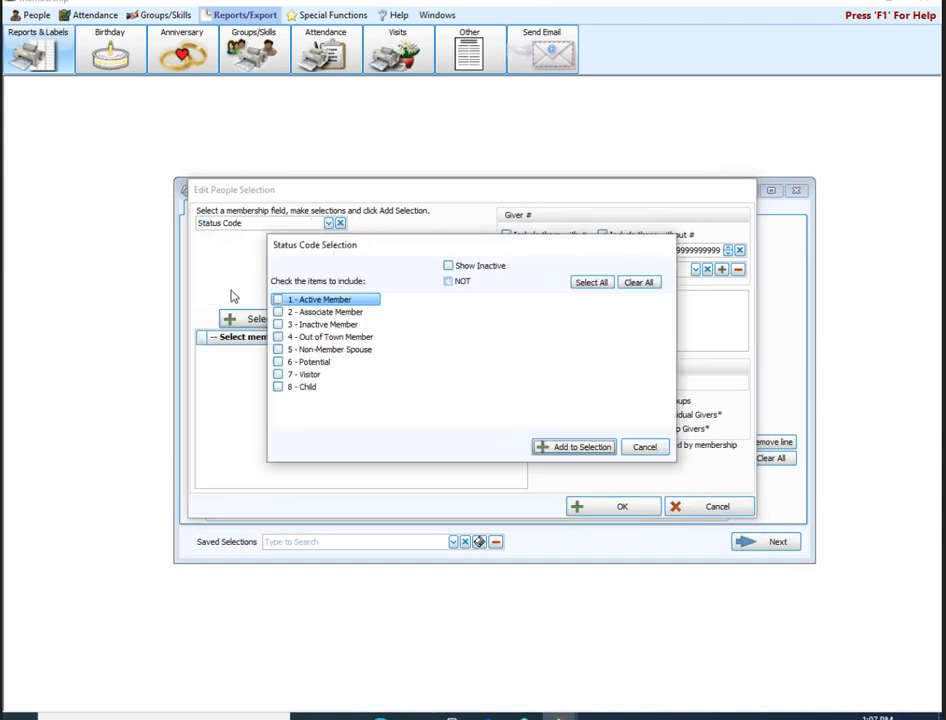
# Add a status code criterion that includes Active Member, Associate Member and Non-Member Spouse.
pyautogui.click(331, 303)
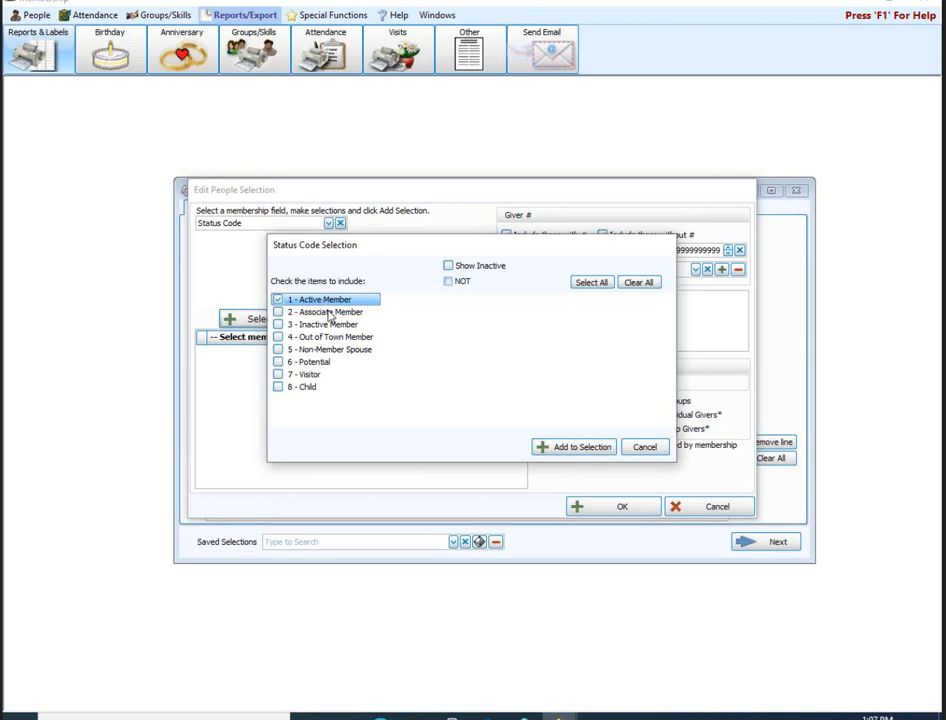
pyautogui.click(334, 312)
pyautogui.click(336, 349)
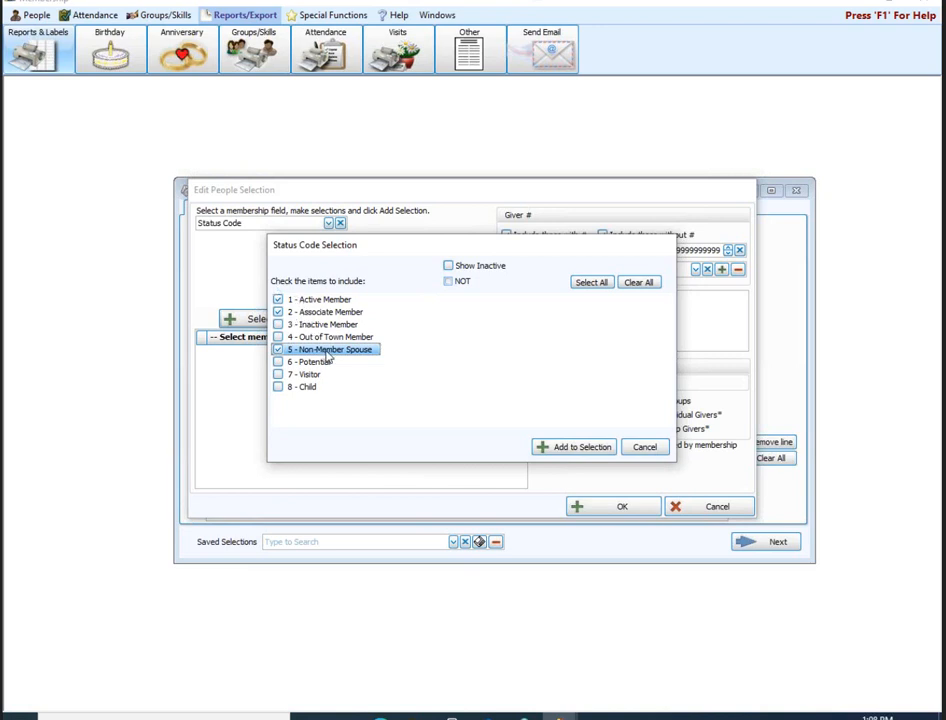
pyautogui.click(576, 447)
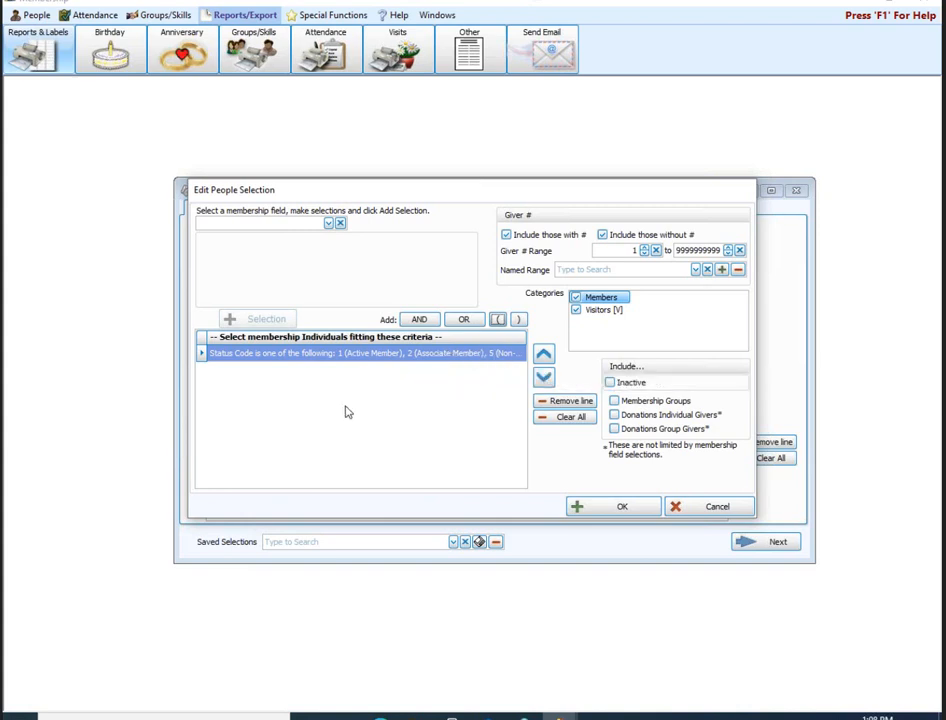
# Exclude the Visitors category from the people selection, keeping people with and without giver numbers.
pyautogui.click(602, 234)
pyautogui.click(602, 234)
pyautogui.click(576, 310)
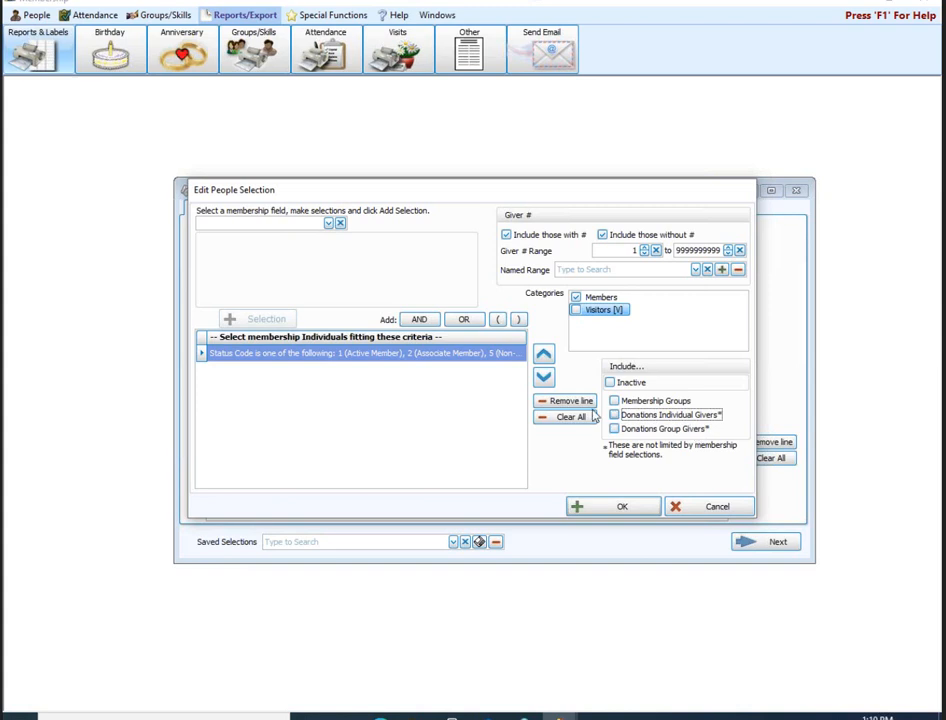
# Add a second people criterion, joined with AND, for Age between 18 and 45.
pyautogui.click(420, 322)
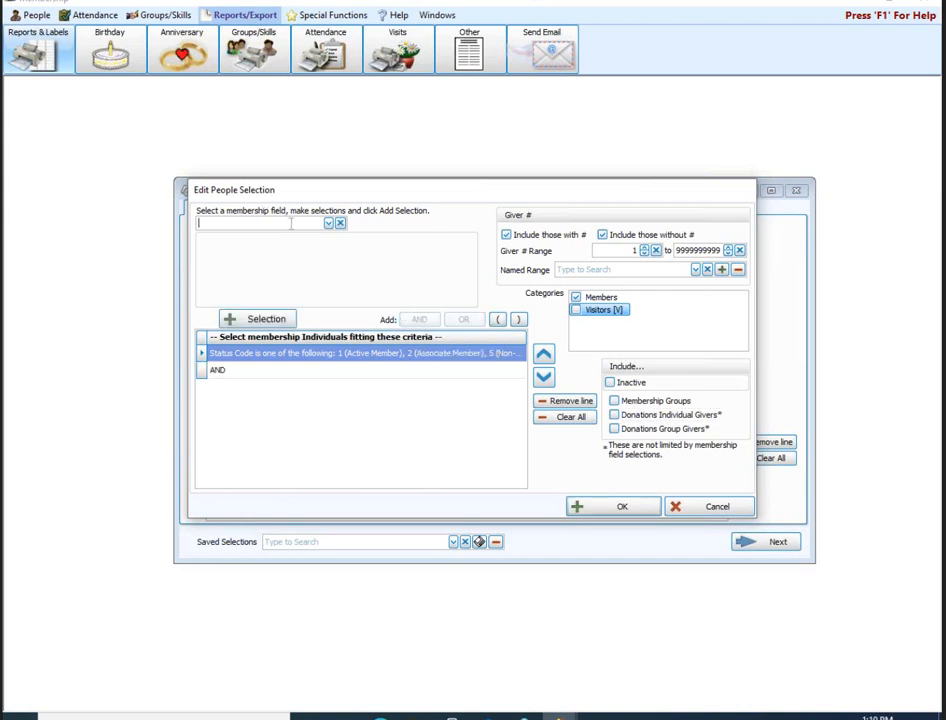
pyautogui.write('age')
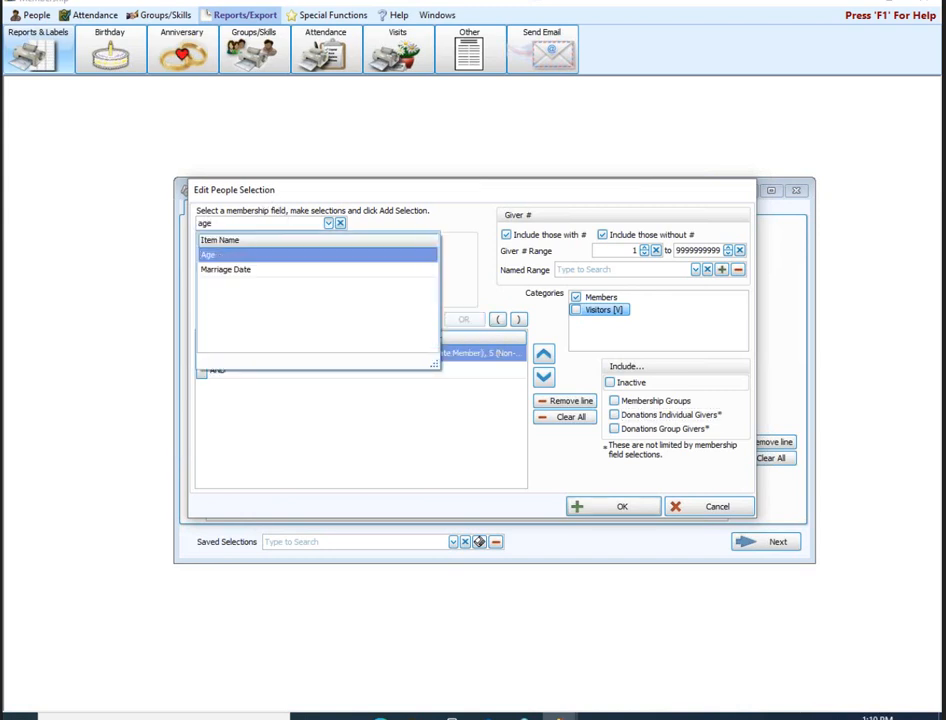
pyautogui.click(266, 256)
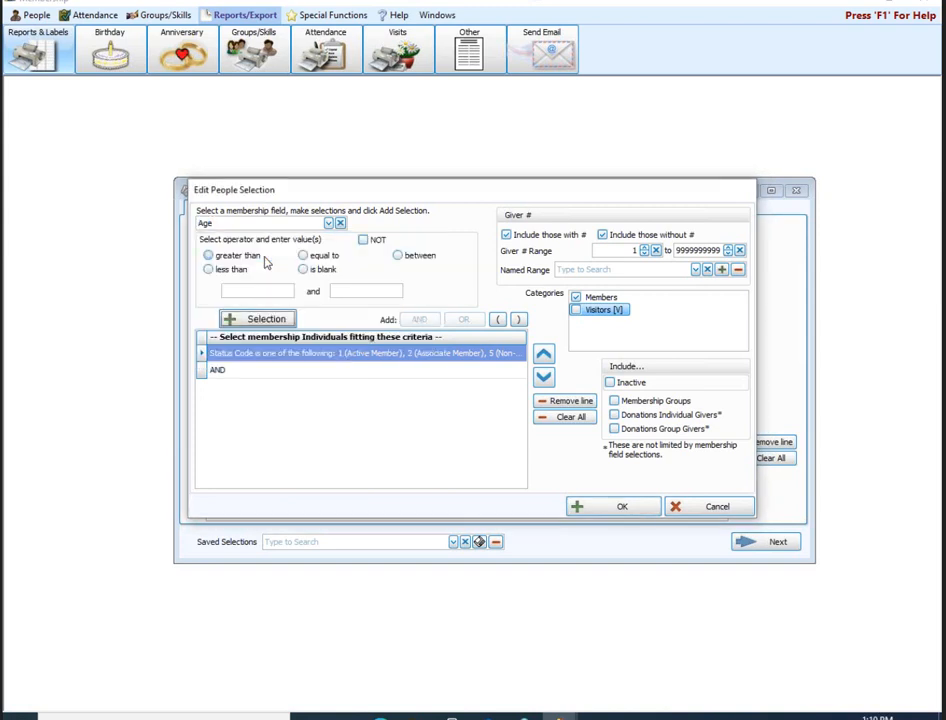
pyautogui.click(399, 256)
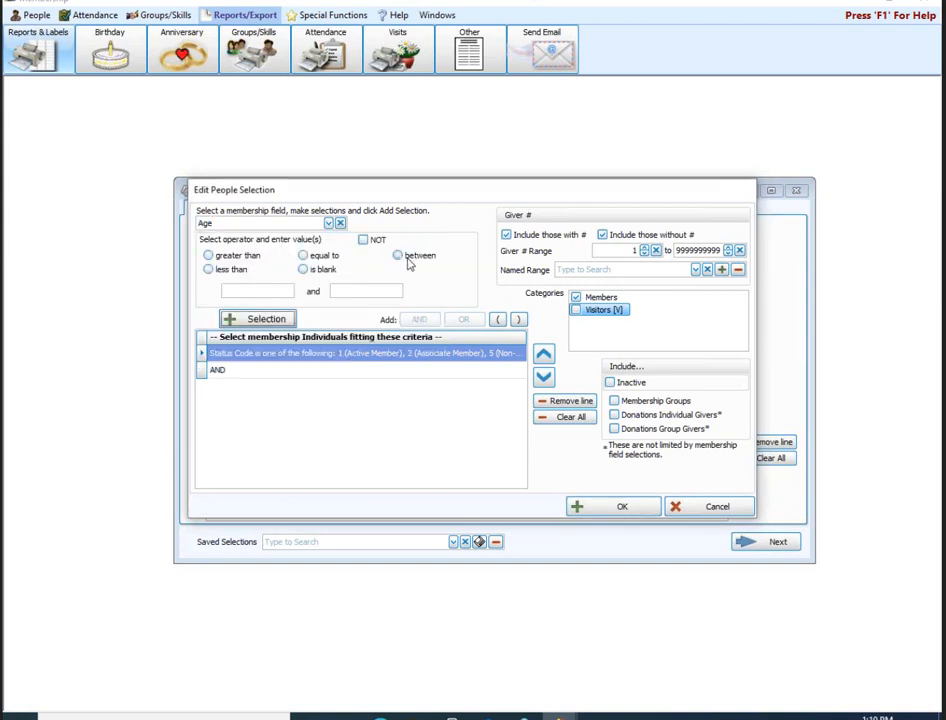
pyautogui.click(280, 290)
pyautogui.write('18')
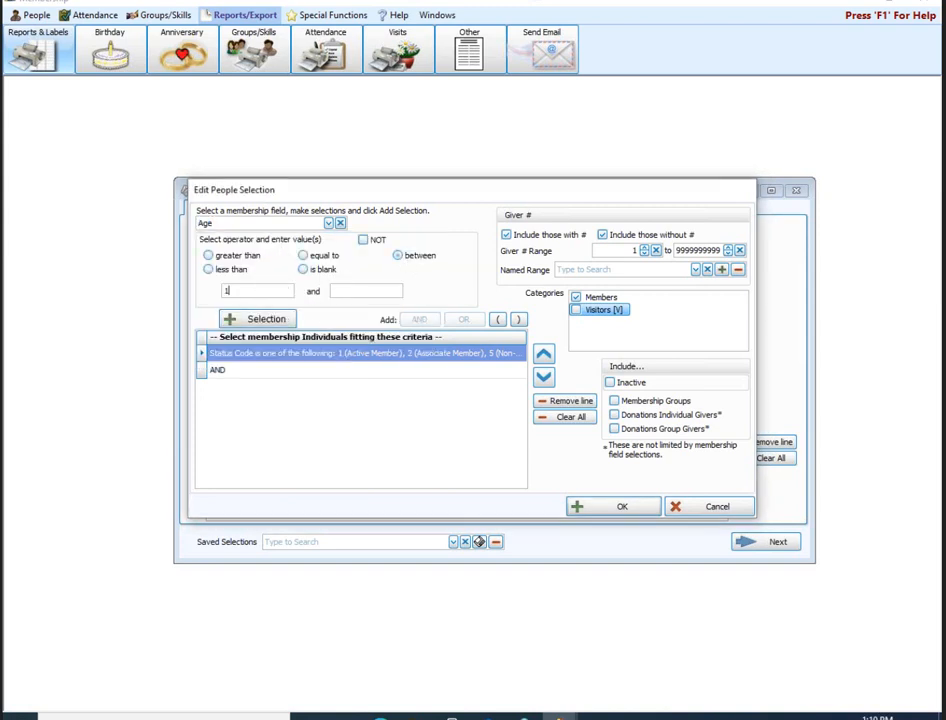
pyautogui.click(346, 290)
pyautogui.write('45')
pyautogui.click(266, 319)
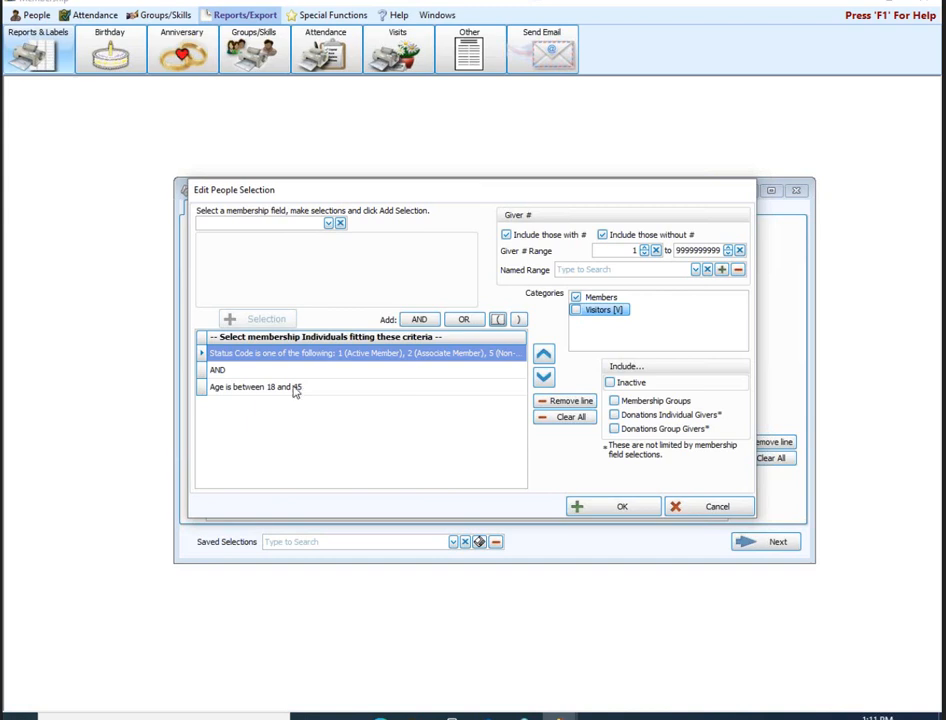
# Replace the AND operator between the status code and age criteria with OR.
pyautogui.click(205, 372)
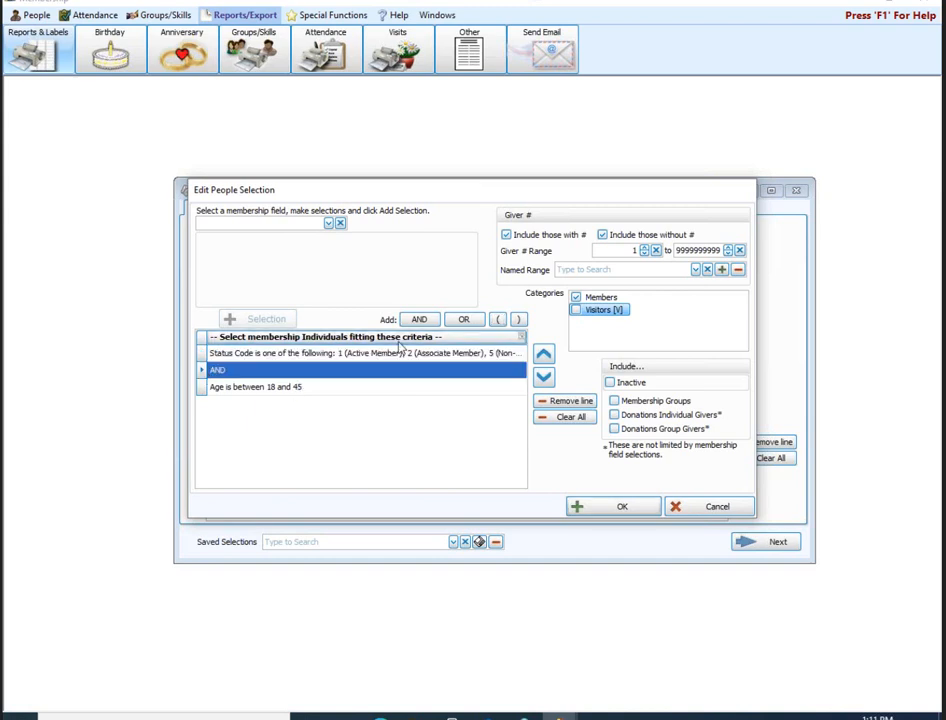
pyautogui.click(412, 388)
pyautogui.click(464, 320)
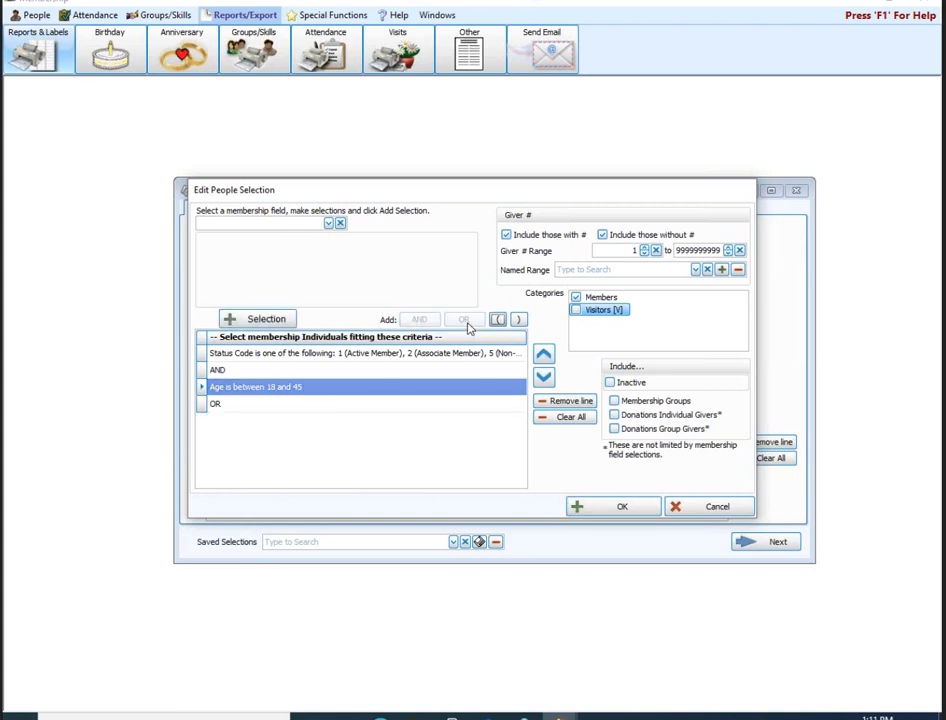
pyautogui.click(228, 371)
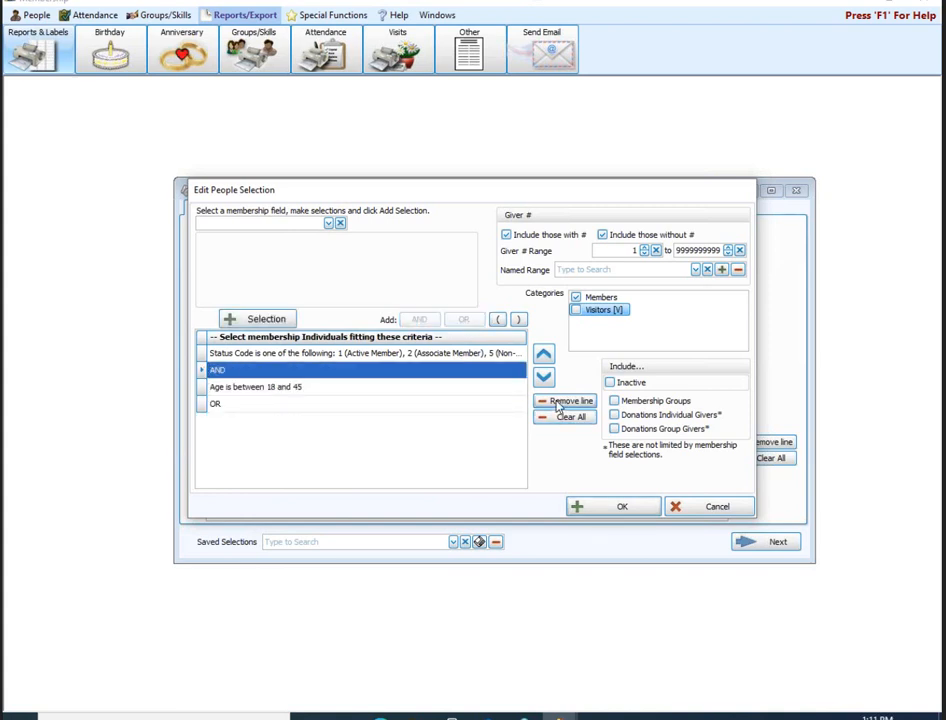
pyautogui.click(559, 402)
pyautogui.click(302, 389)
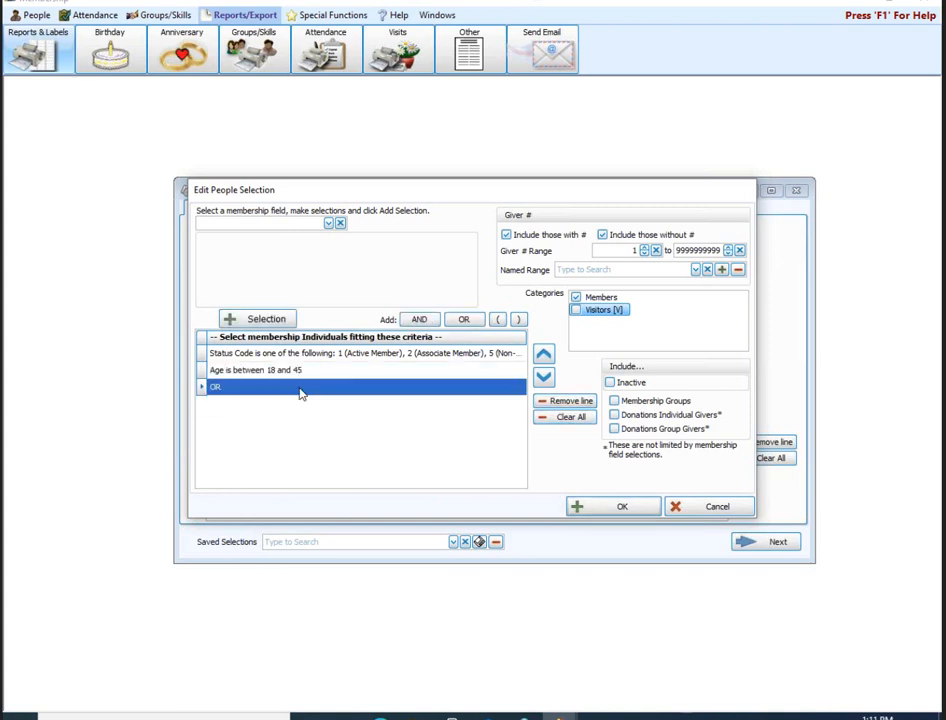
pyautogui.click(545, 358)
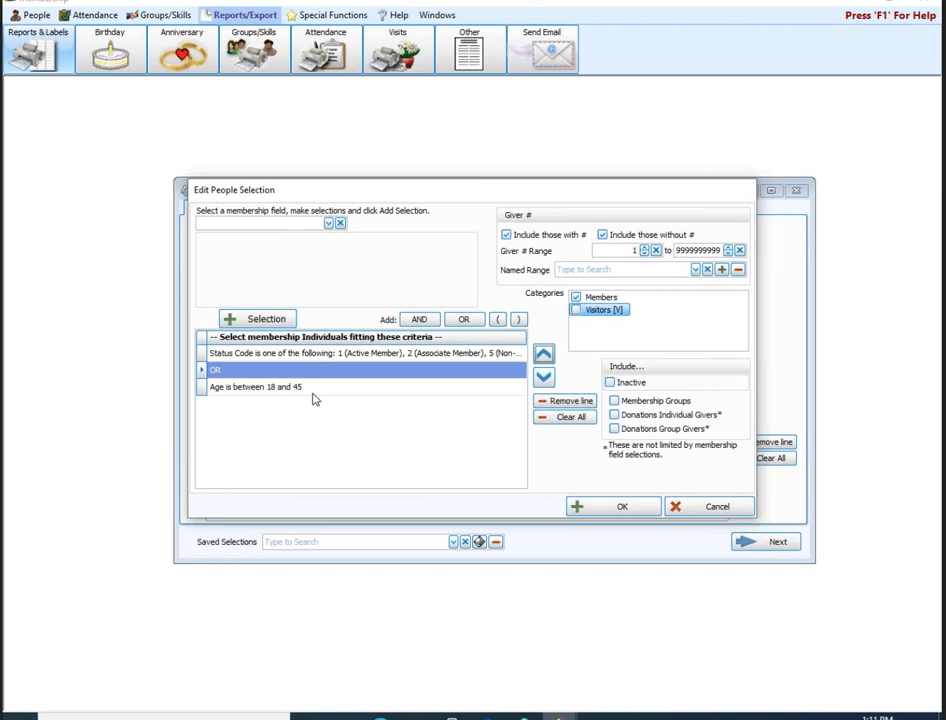
# Remove the OR operator and the age criterion, and accept the people selection with only the status code criterion.
pyautogui.click(538, 401)
pyautogui.click(266, 370)
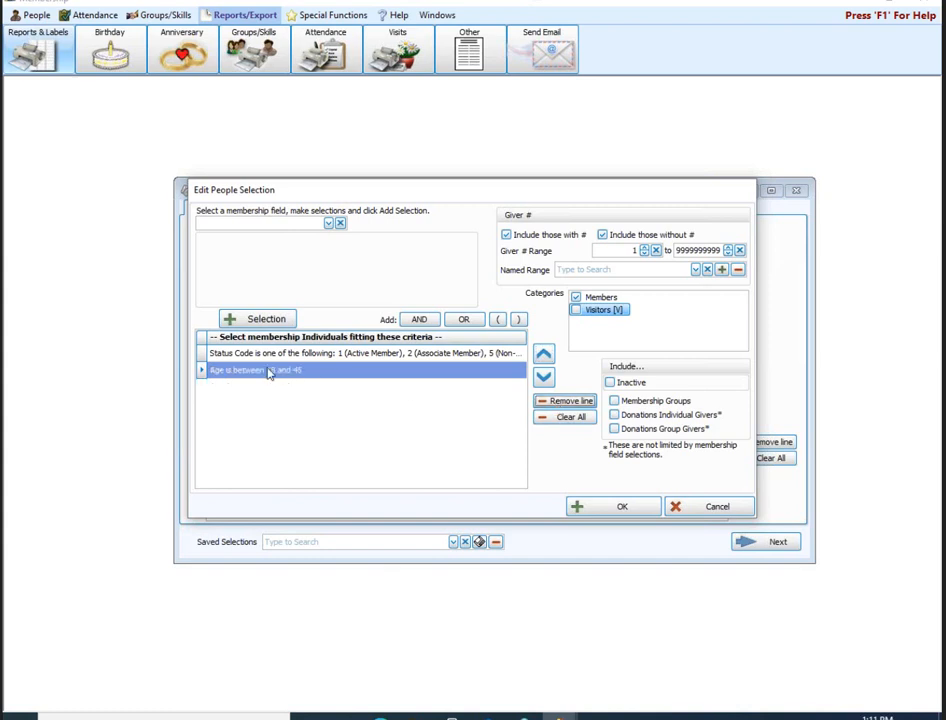
pyautogui.click(562, 401)
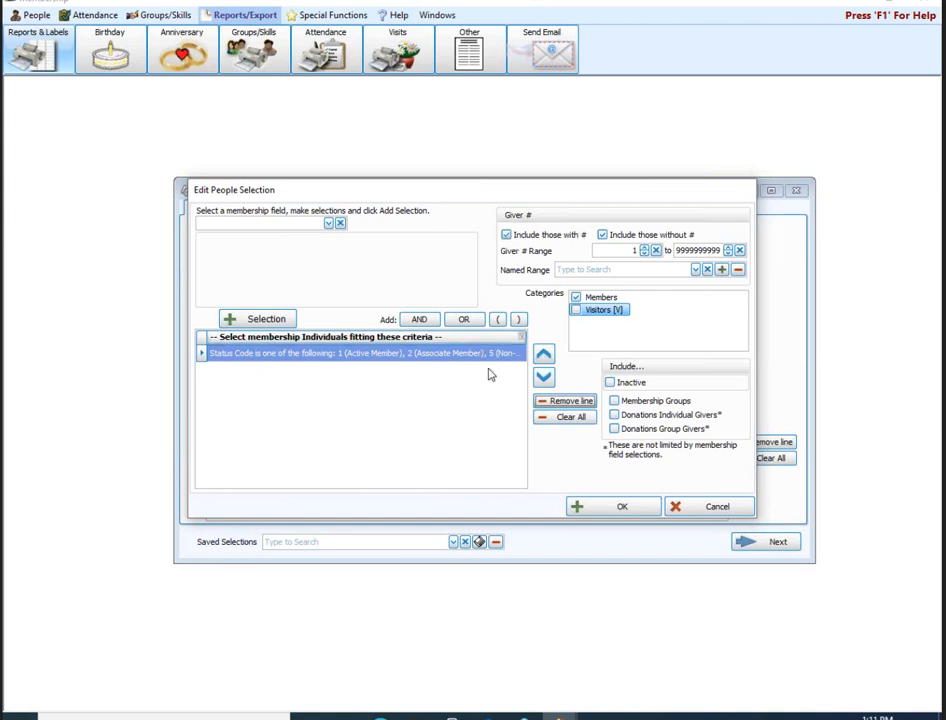
pyautogui.click(648, 512)
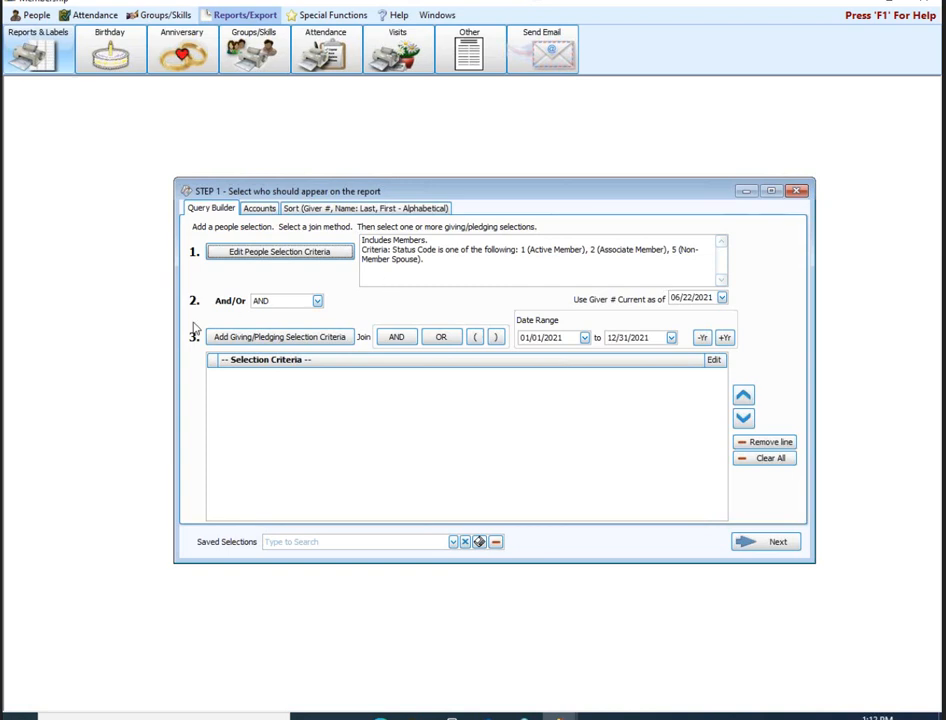
# Add a giving criterion for only those who did not give from 01/01/2019 to 12/31/2019, including all regardless of pledging.
pyautogui.click(265, 340)
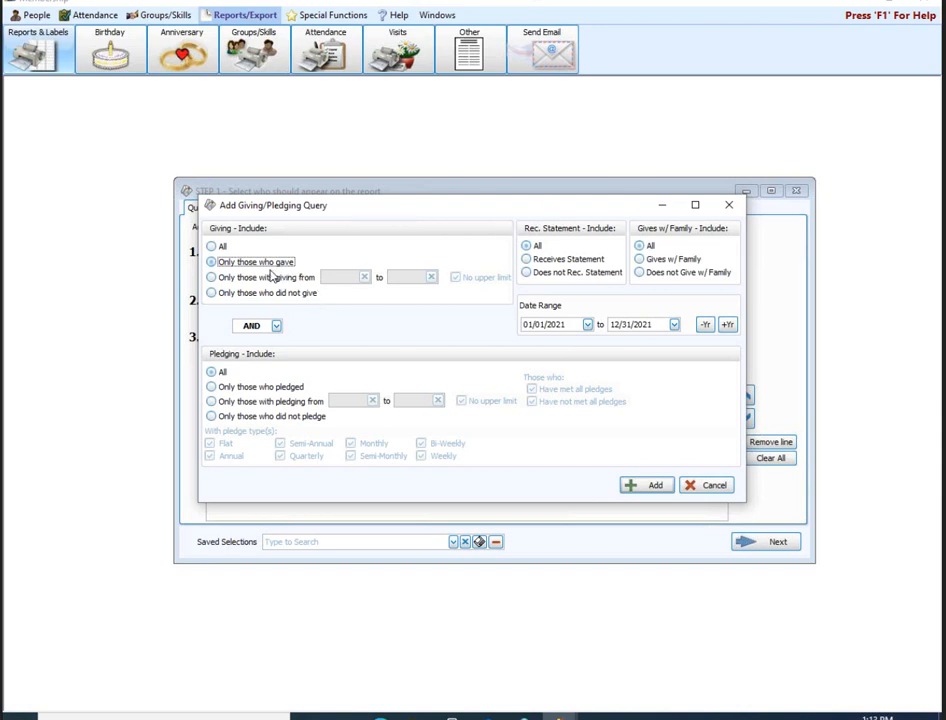
pyautogui.click(300, 293)
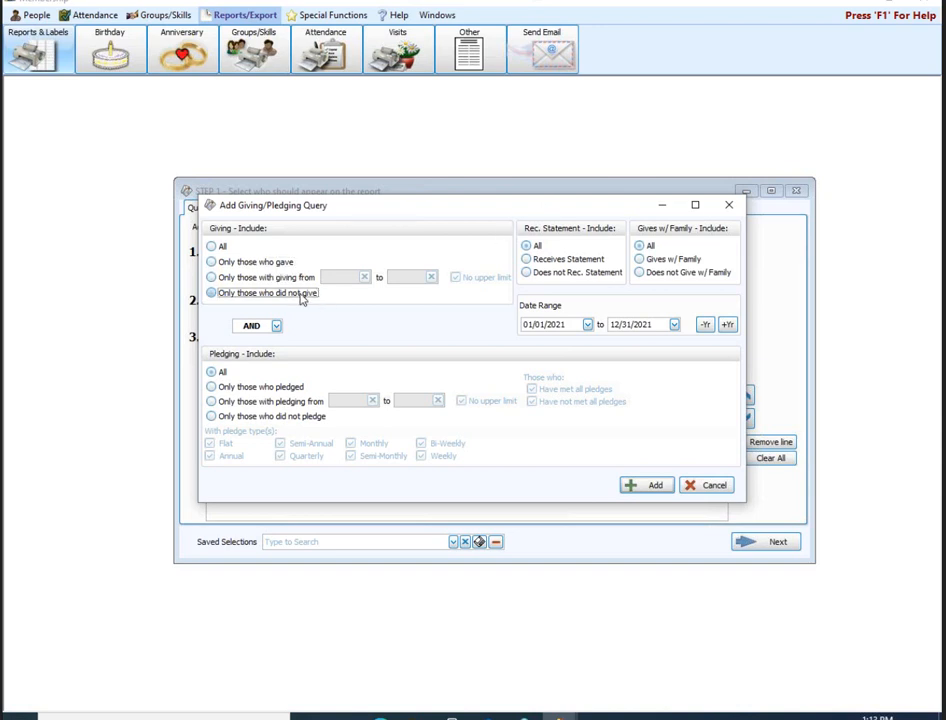
pyautogui.click(555, 324)
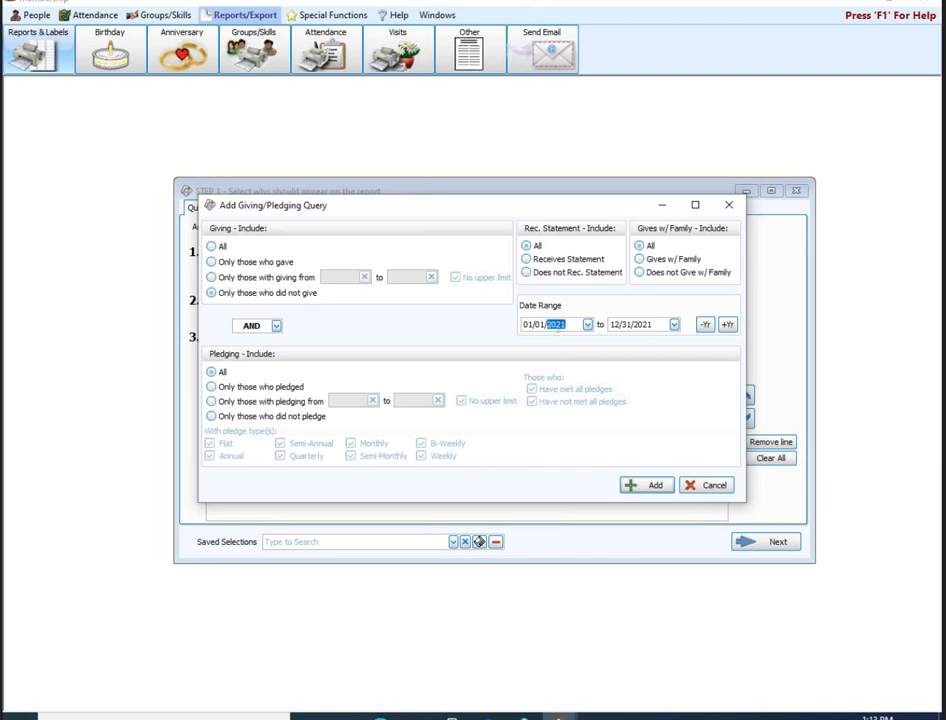
pyautogui.press('Down')
pyautogui.press('Down')
pyautogui.click(658, 324)
pyautogui.press('Down')
pyautogui.press('Down')
pyautogui.click(211, 374)
pyautogui.click(655, 486)
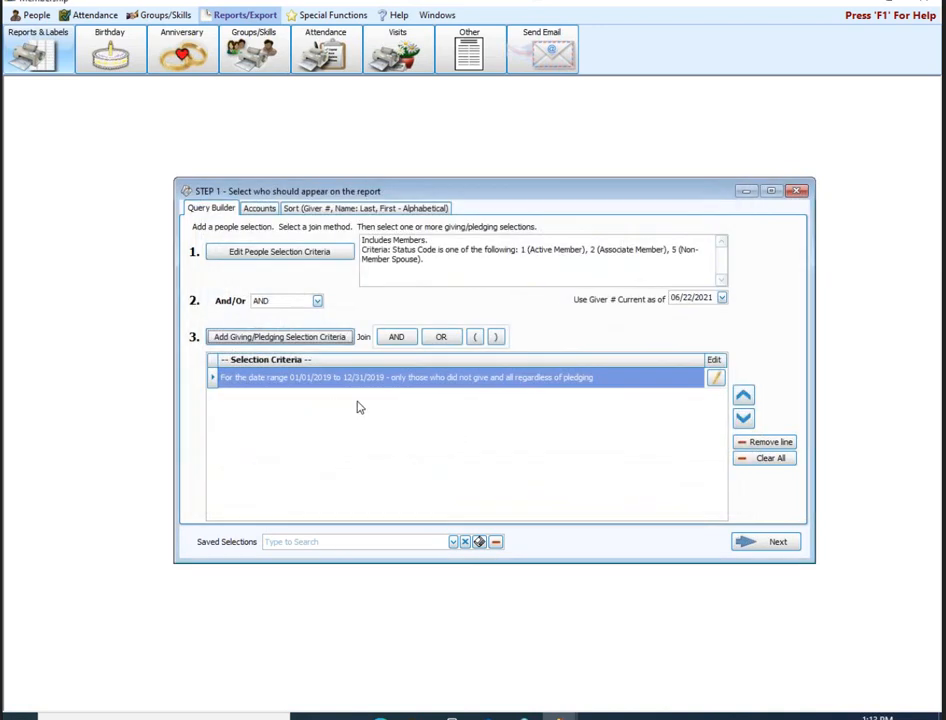
# Join with AND a second giving criterion for only those who gave, dated 01/01/2018 to 01/01/2018, regardless of pledging.
pyautogui.click(397, 338)
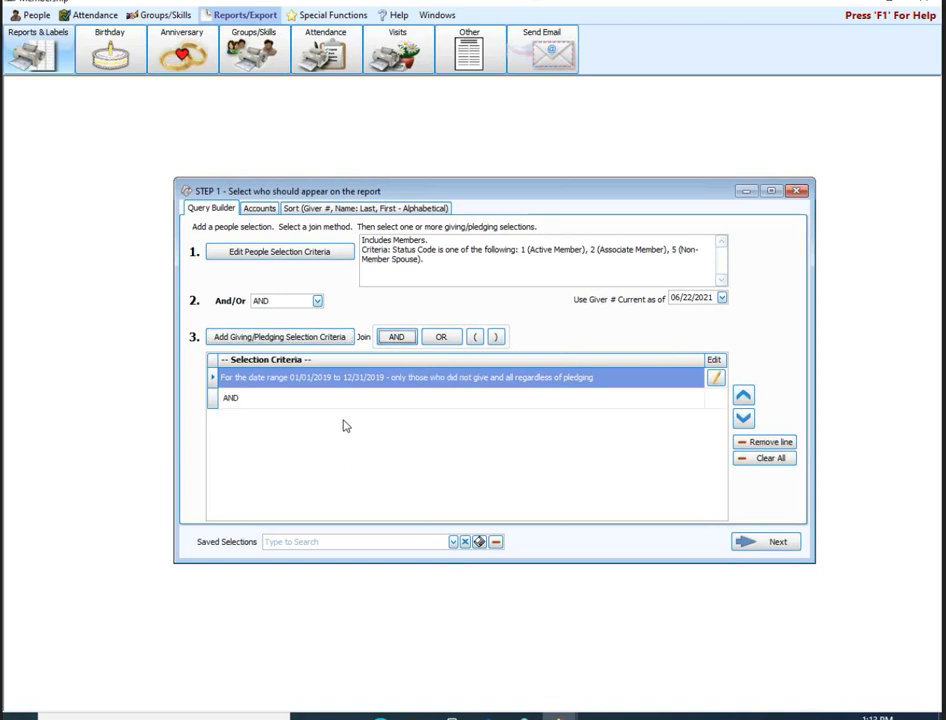
pyautogui.click(323, 341)
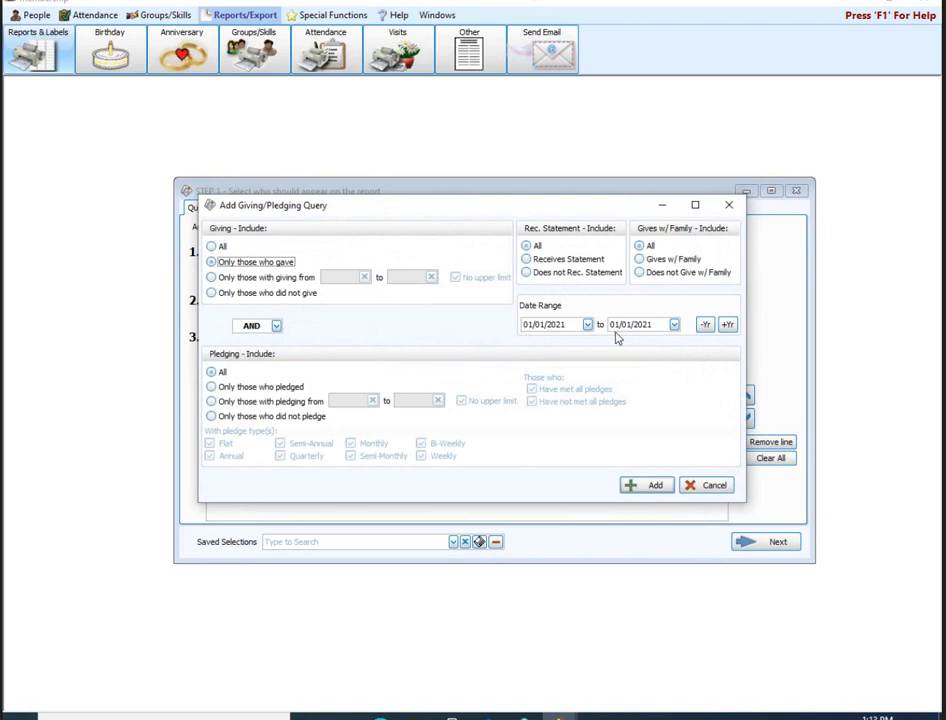
pyautogui.click(705, 325)
pyautogui.click(705, 325)
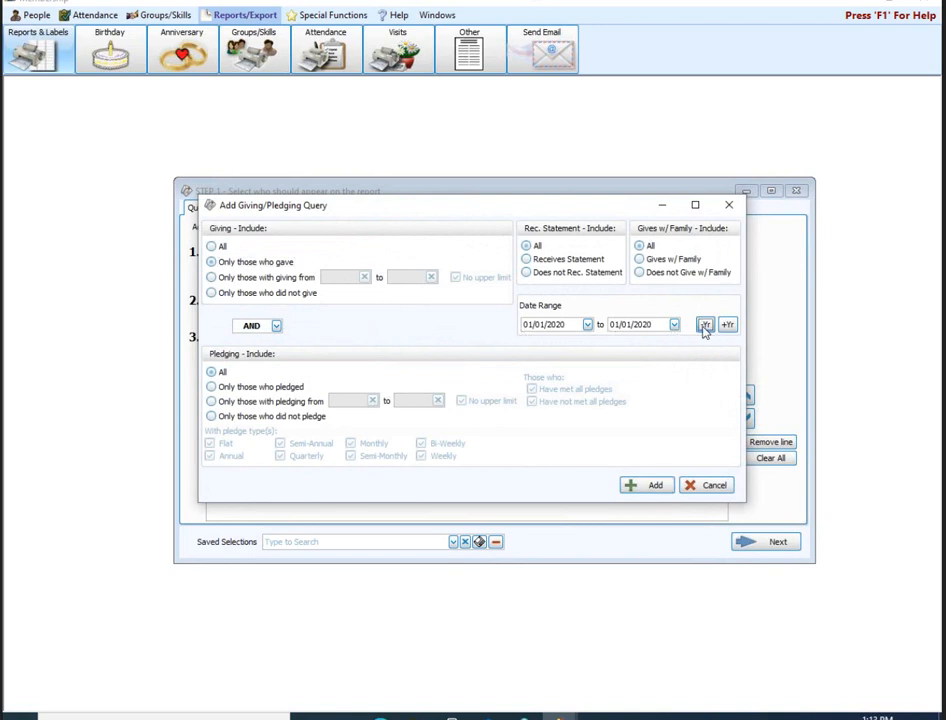
pyautogui.click(705, 325)
pyautogui.click(290, 262)
pyautogui.click(654, 487)
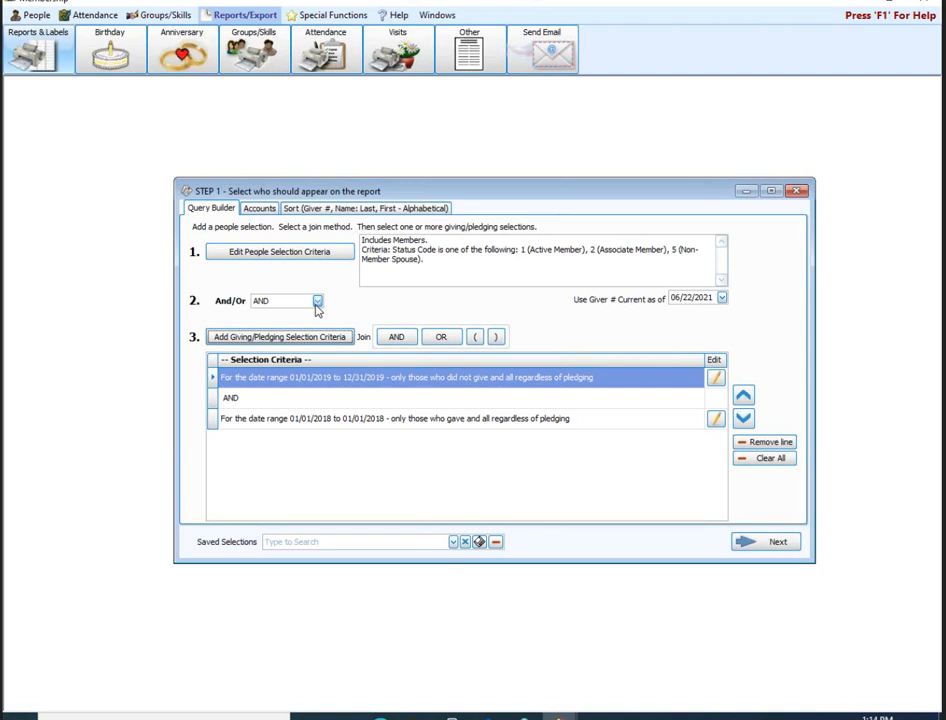
# Limit the report's accounts to 101 - General fund and 103 - Building Fund.
pyautogui.click(260, 209)
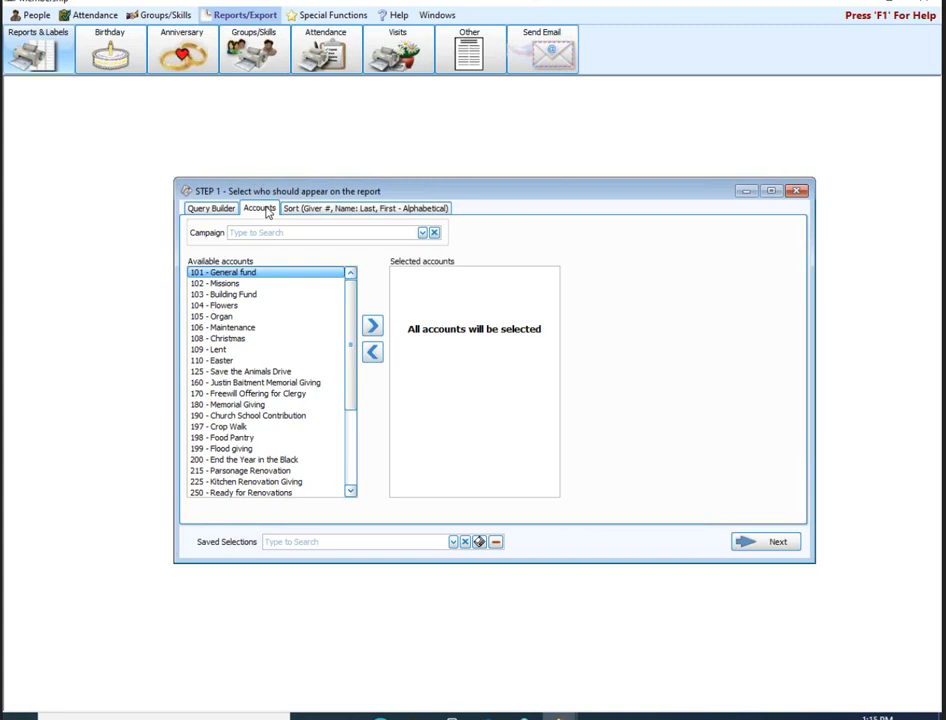
pyautogui.doubleClick(262, 272)
pyautogui.doubleClick(264, 284)
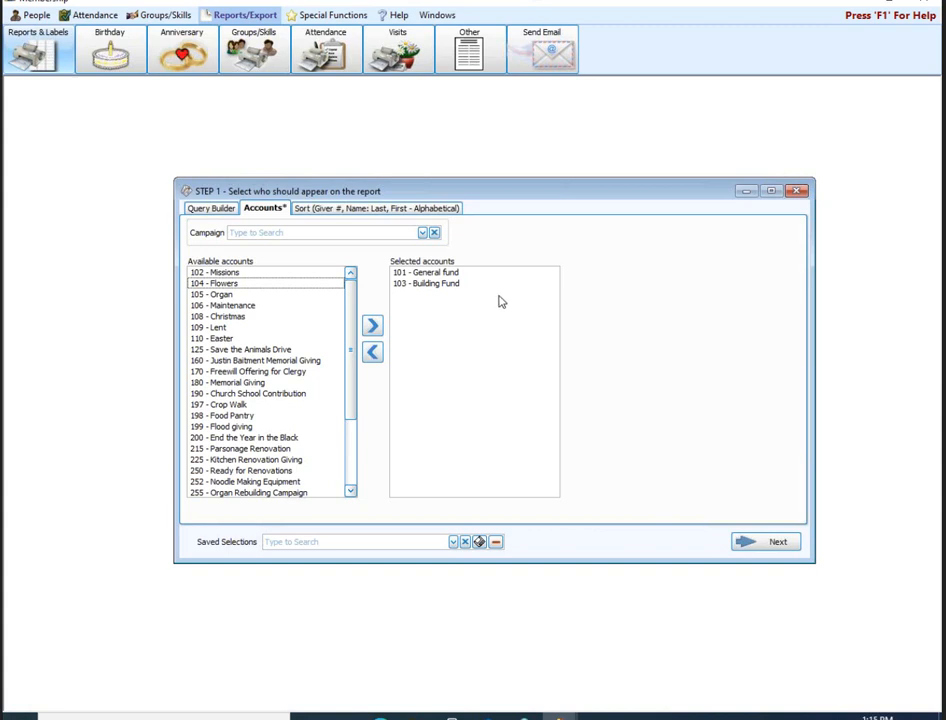
# Remove General fund and Building Fund from the selected accounts.
pyautogui.click(405, 272)
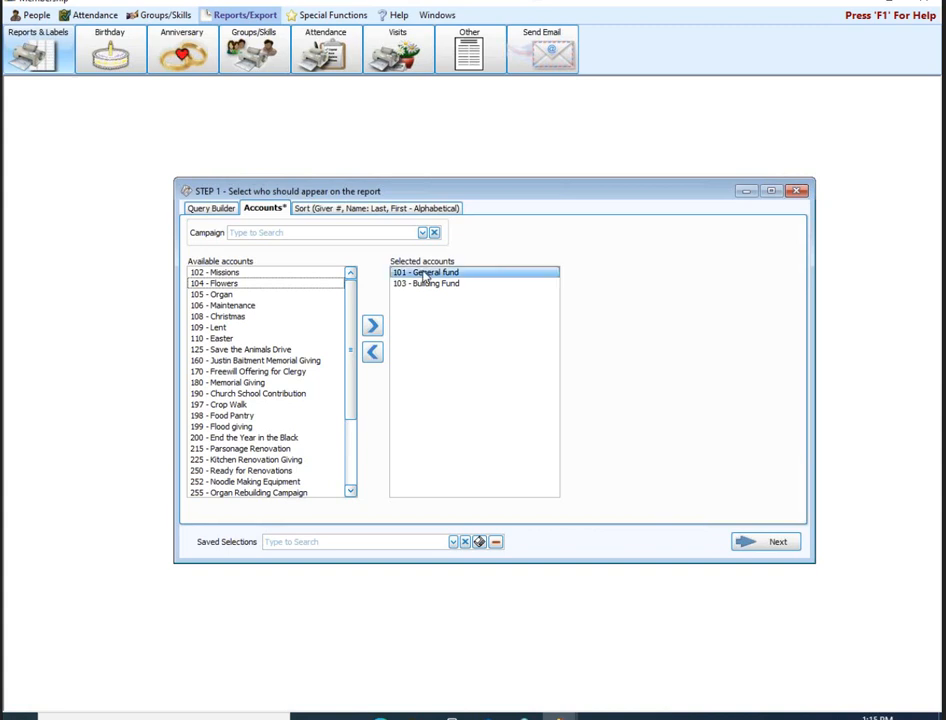
pyautogui.doubleClick(429, 285)
pyautogui.click(424, 279)
pyautogui.doubleClick(424, 279)
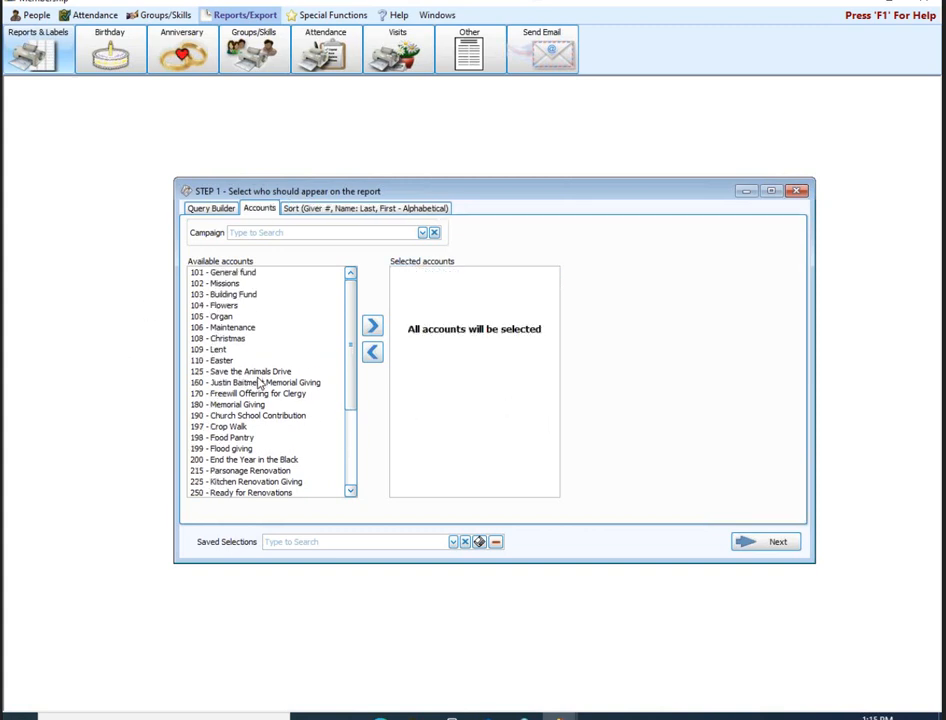
# Select all accounts for the report except 101 - General fund and 103 - Building Fund.
pyautogui.click(260, 274)
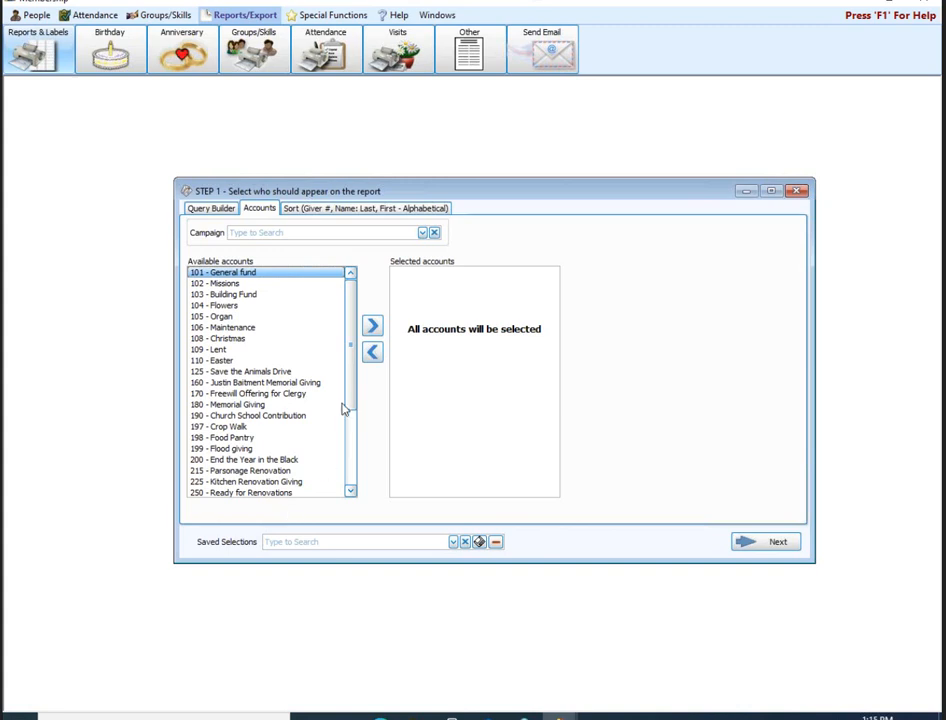
pyautogui.scroll(-4, 330, 408)
pyautogui.keyDown('shift'); pyautogui.click(317, 483); pyautogui.keyUp('shift')
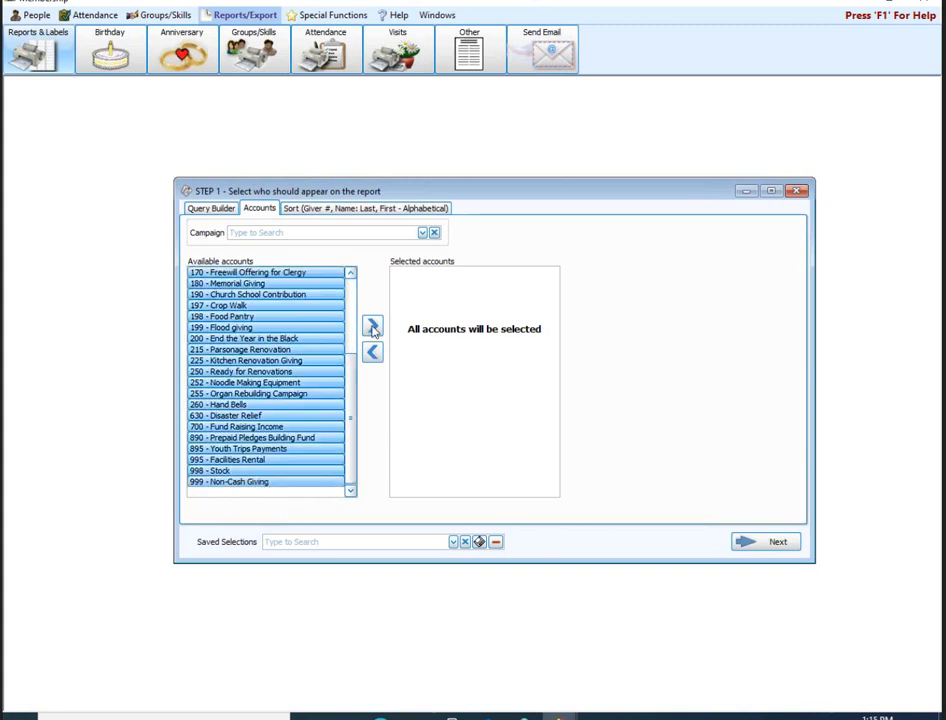
pyautogui.click(372, 327)
pyautogui.doubleClick(452, 273)
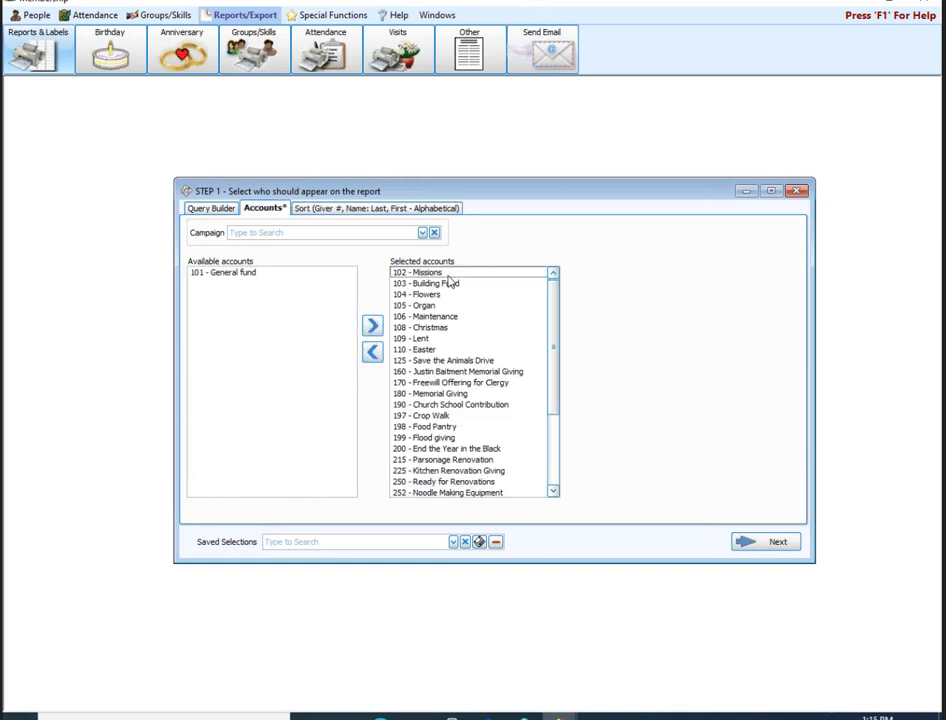
pyautogui.doubleClick(451, 283)
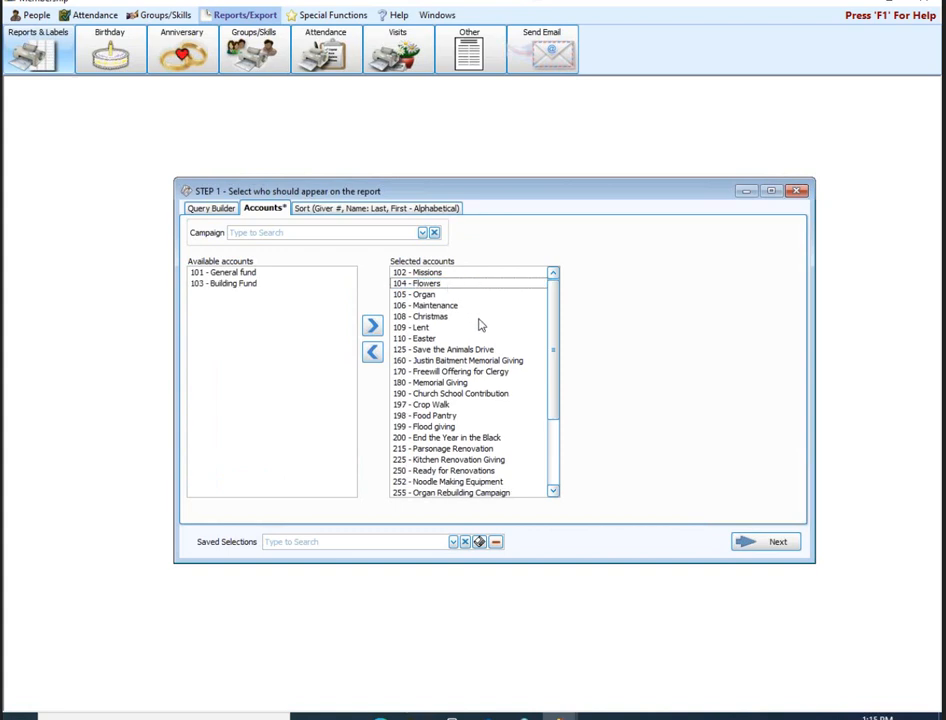
# Move all the selected accounts, from 102 - Missions through 999 - Non-Cash Giving, back to the available accounts.
pyautogui.click(454, 272)
pyautogui.moveTo(556, 401); pyautogui.dragTo(574, 502)
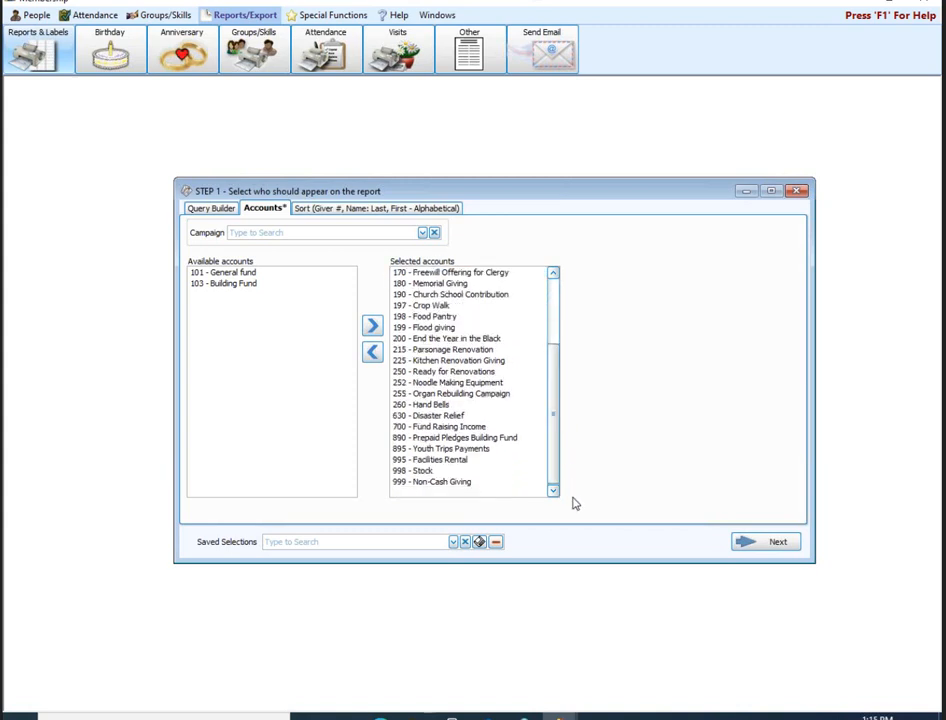
pyautogui.keyDown('shift'); pyautogui.click(428, 482); pyautogui.keyUp('shift')
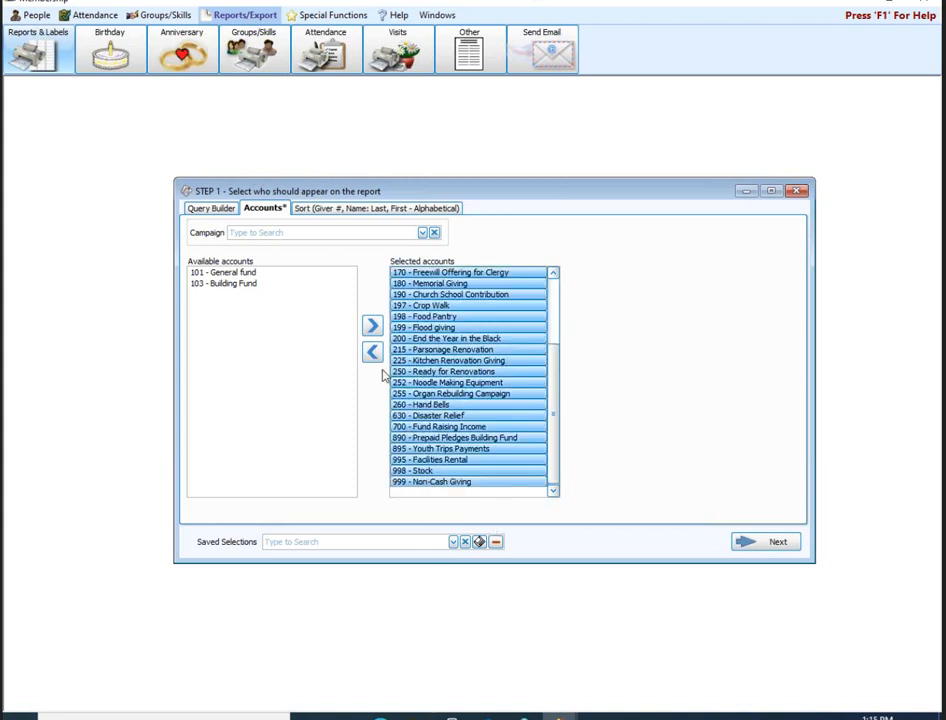
pyautogui.click(372, 351)
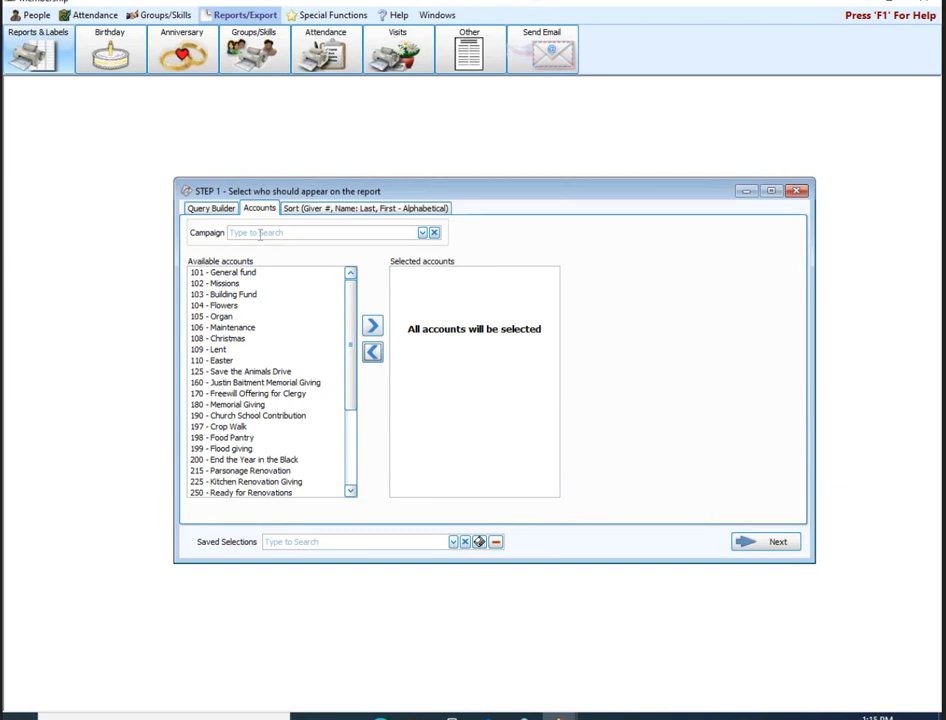
# Choose the General Fund 2019 campaign for the account selection, and clear the campaign again.
pyautogui.click(422, 233)
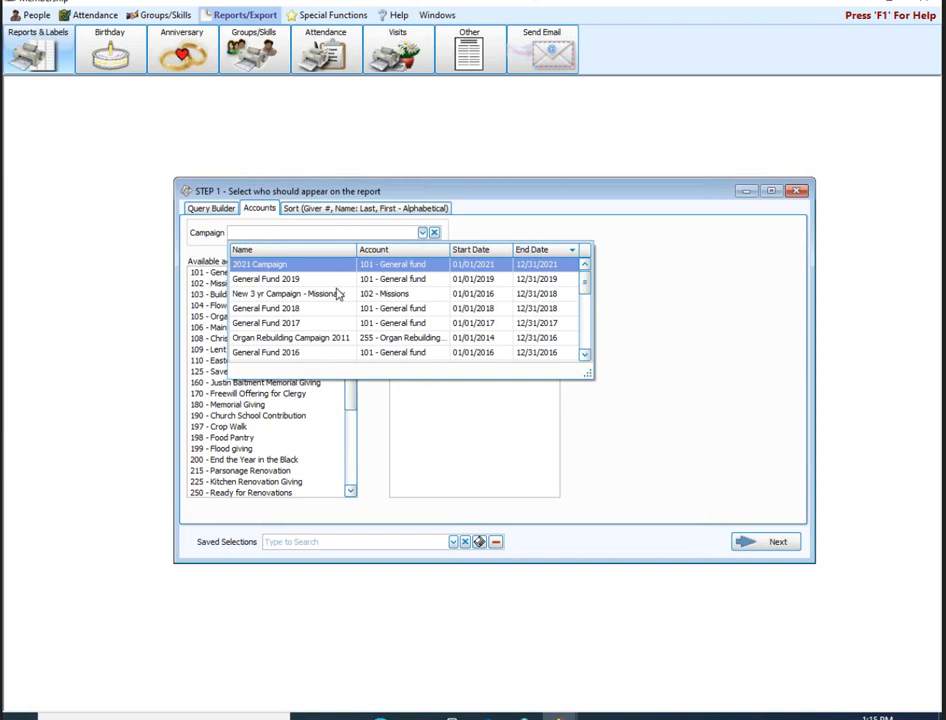
pyautogui.click(410, 282)
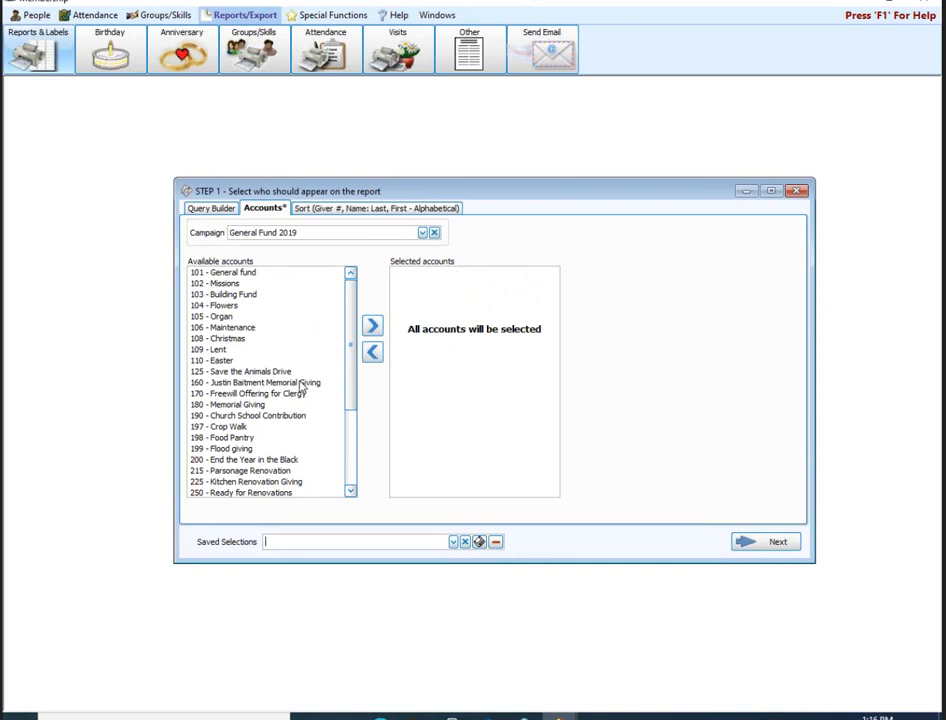
pyautogui.click(433, 232)
# Set the report's first sort field to Name: Last, First - Alphabetical.
pyautogui.click(414, 208)
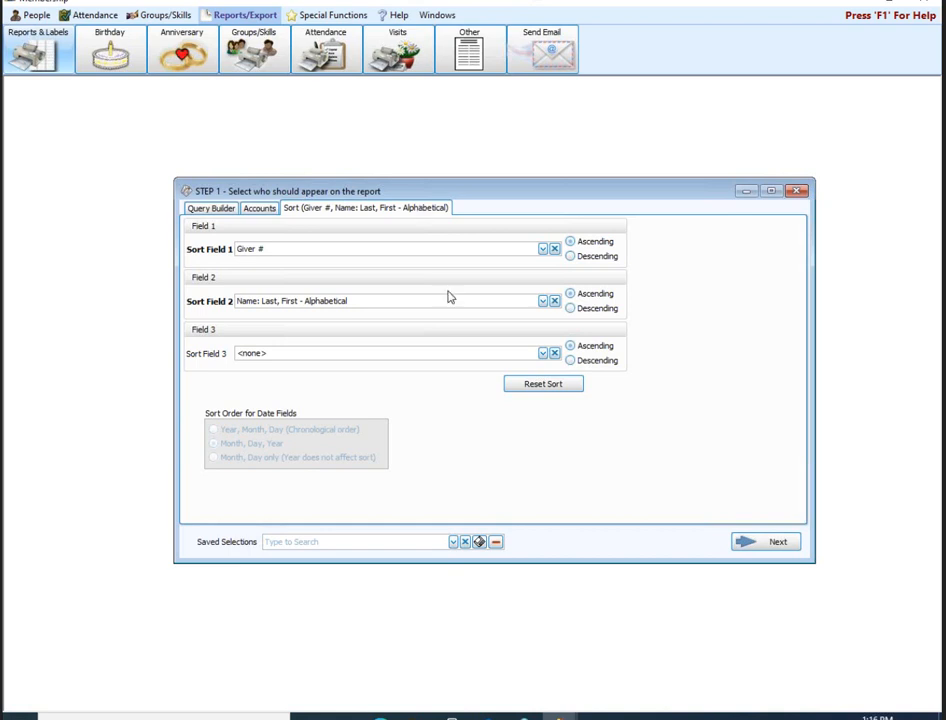
pyautogui.click(542, 248)
pyautogui.scroll(-15, 500, 331)
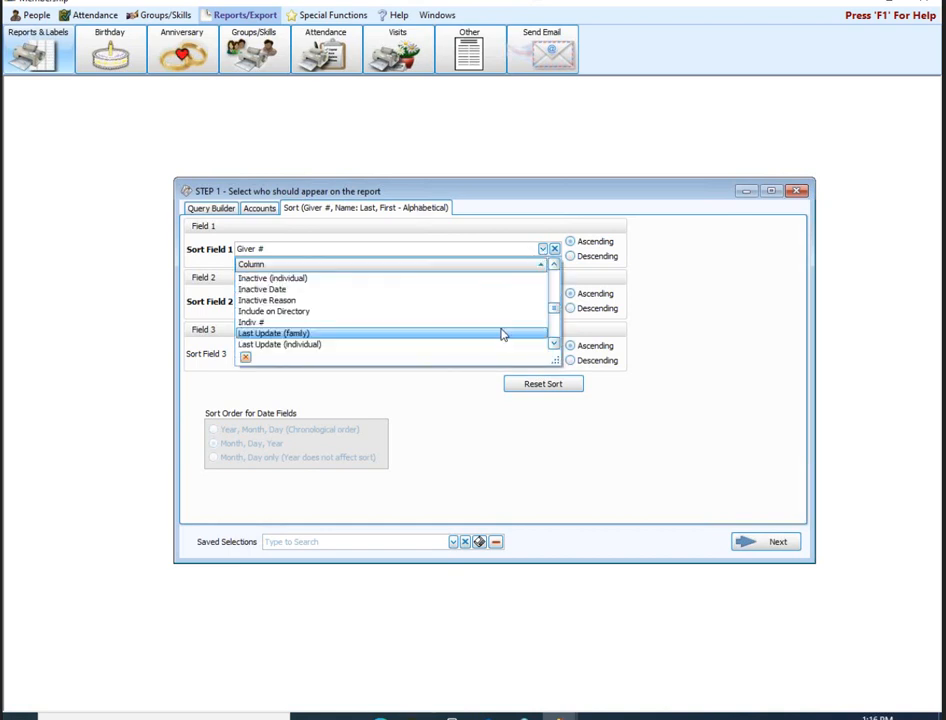
pyautogui.scroll(10, 500, 331)
pyautogui.scroll(-1, 500, 331)
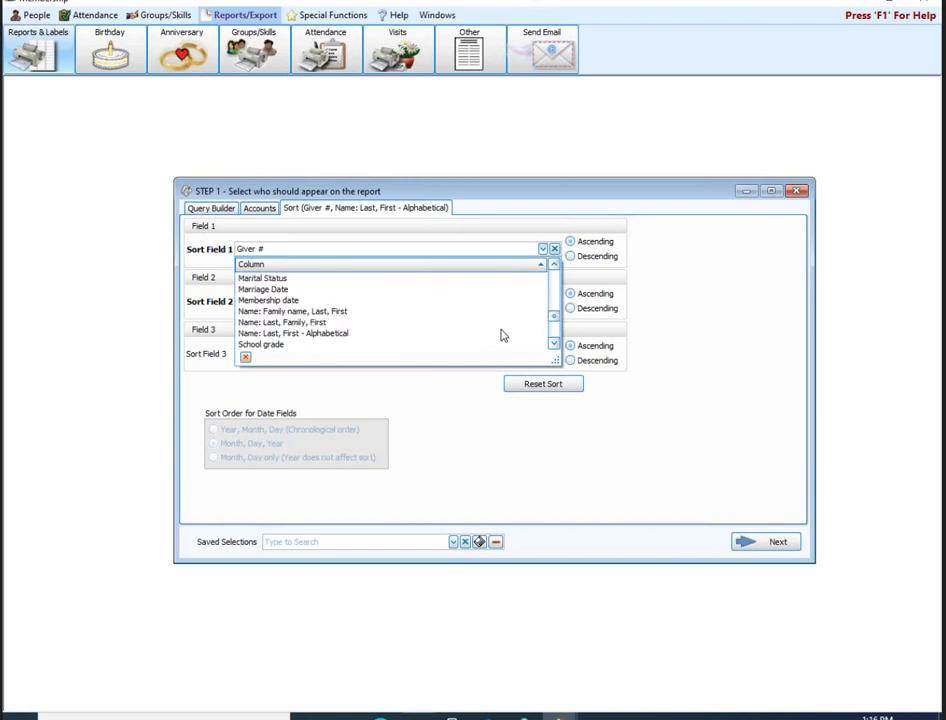
pyautogui.click(433, 334)
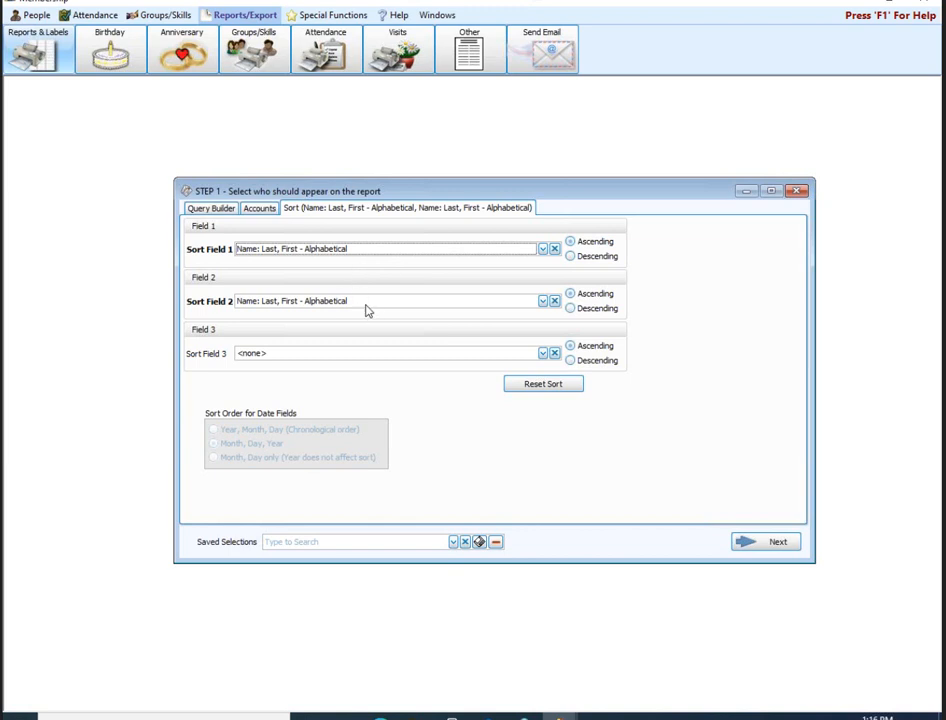
# Change the first sort field to Zip Code (current as of today).
pyautogui.click(542, 252)
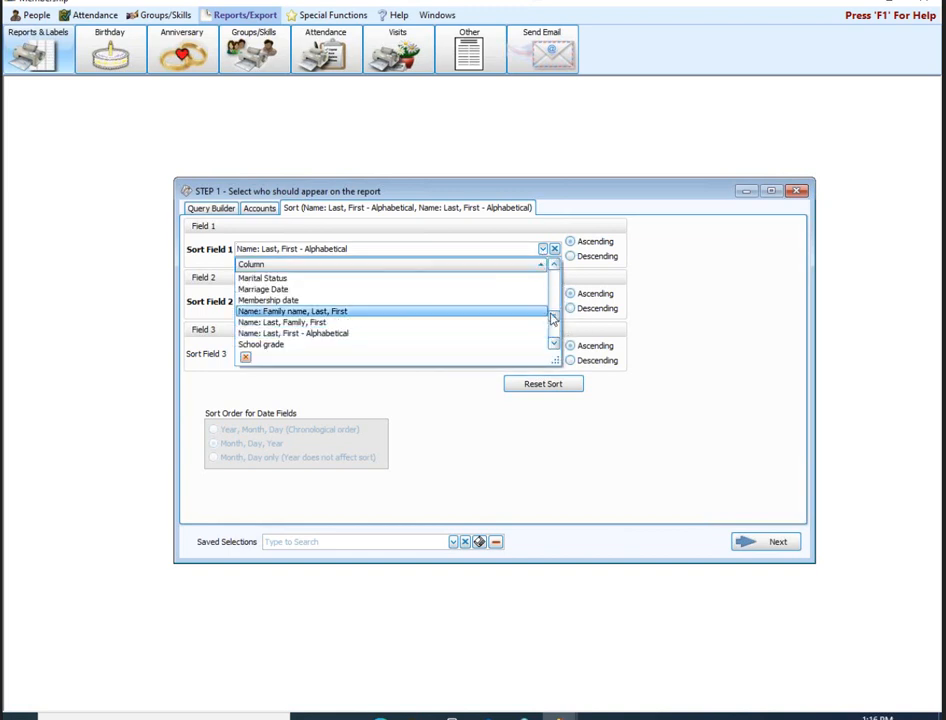
pyautogui.scroll(-8, 551, 318)
pyautogui.scroll(2, 452, 340)
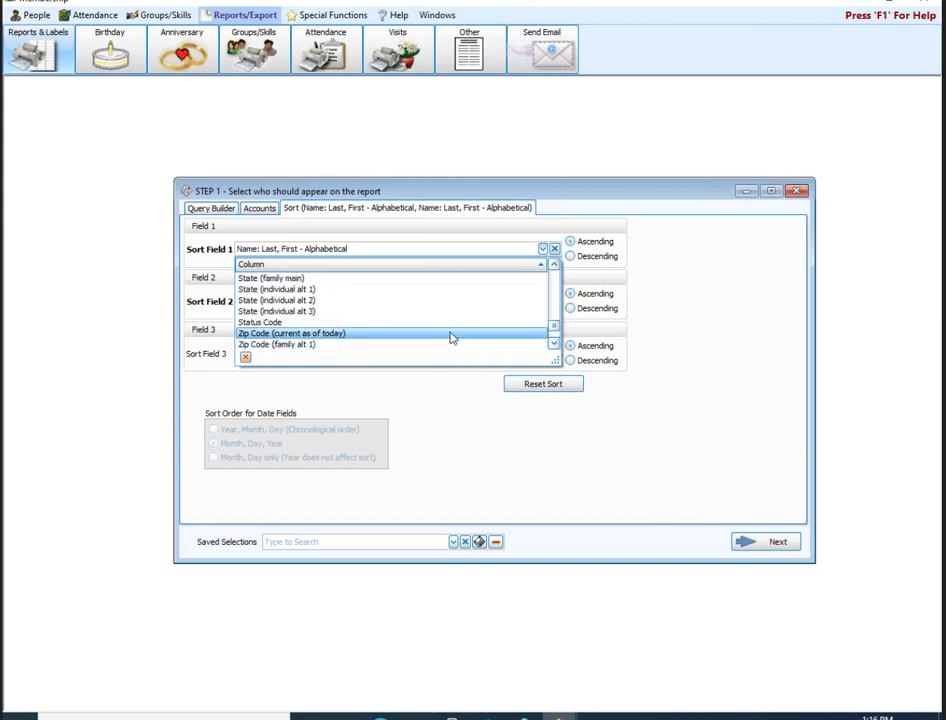
pyautogui.click(452, 338)
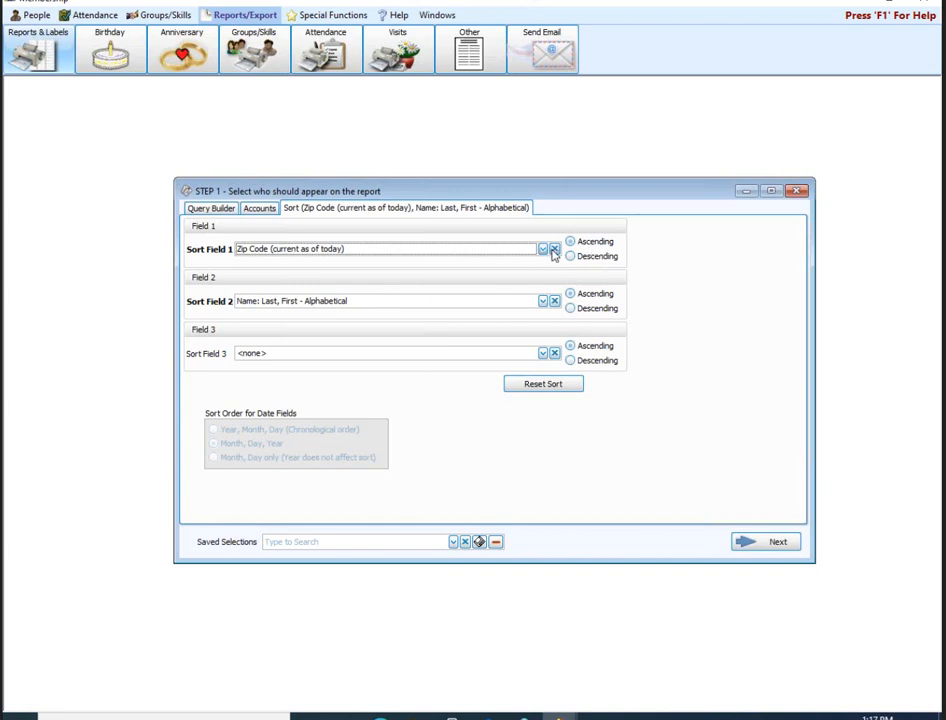
# Clear the second sort field and sort first by Birth Date, using month and day only for date fields.
pyautogui.click(555, 300)
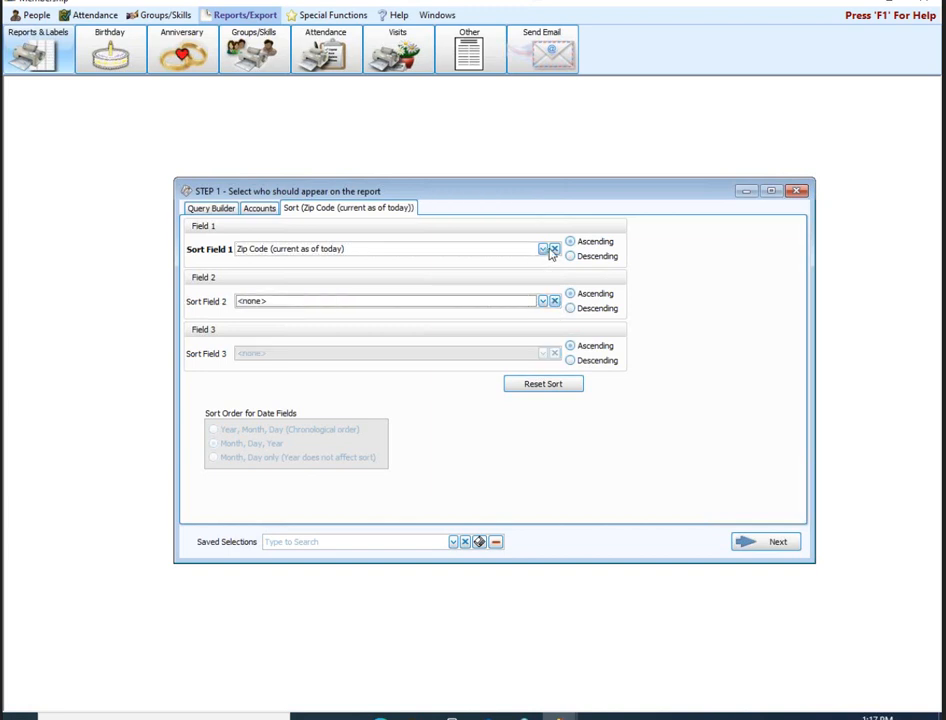
pyautogui.click(543, 249)
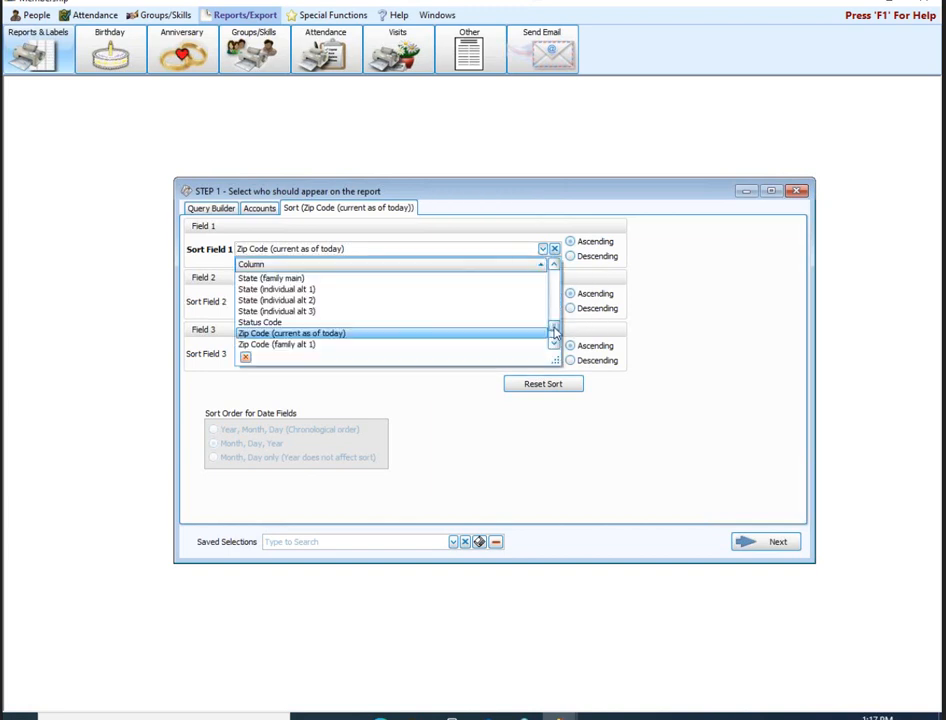
pyautogui.moveTo(553, 325); pyautogui.dragTo(556, 276)
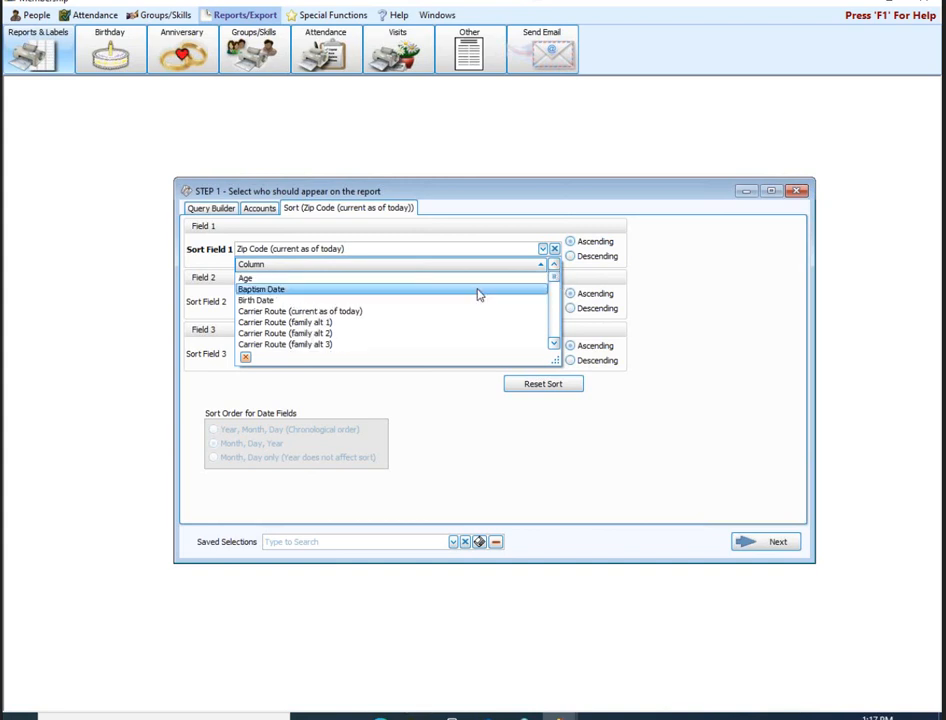
pyautogui.click(361, 299)
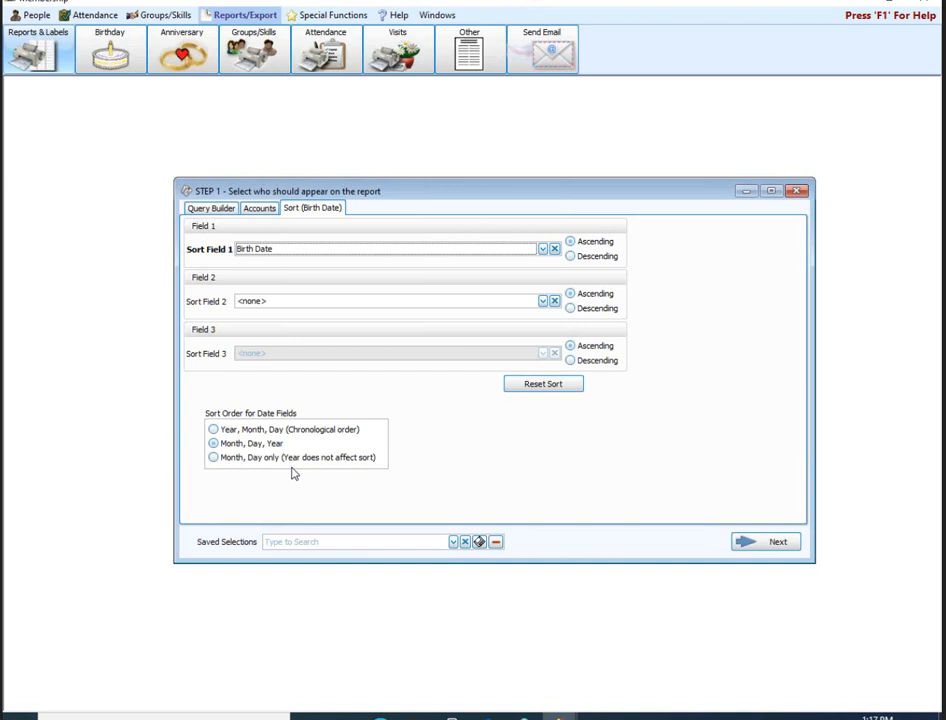
pyautogui.click(286, 460)
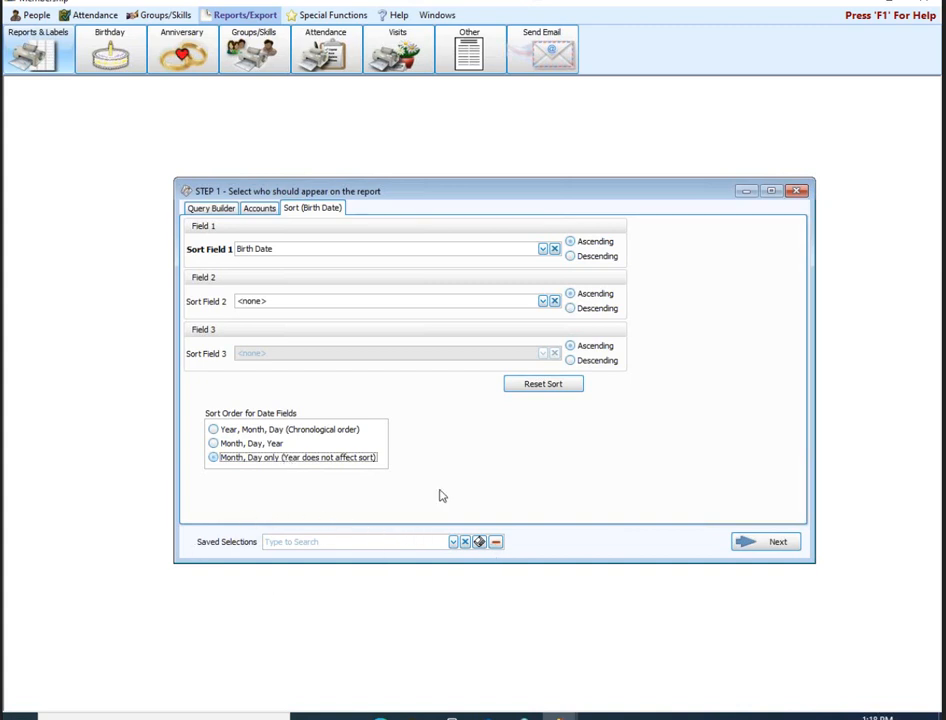
# Save the query builder's selections as "Members giving 18 no giving 19" and check the list of saved selections.
pyautogui.click(221, 208)
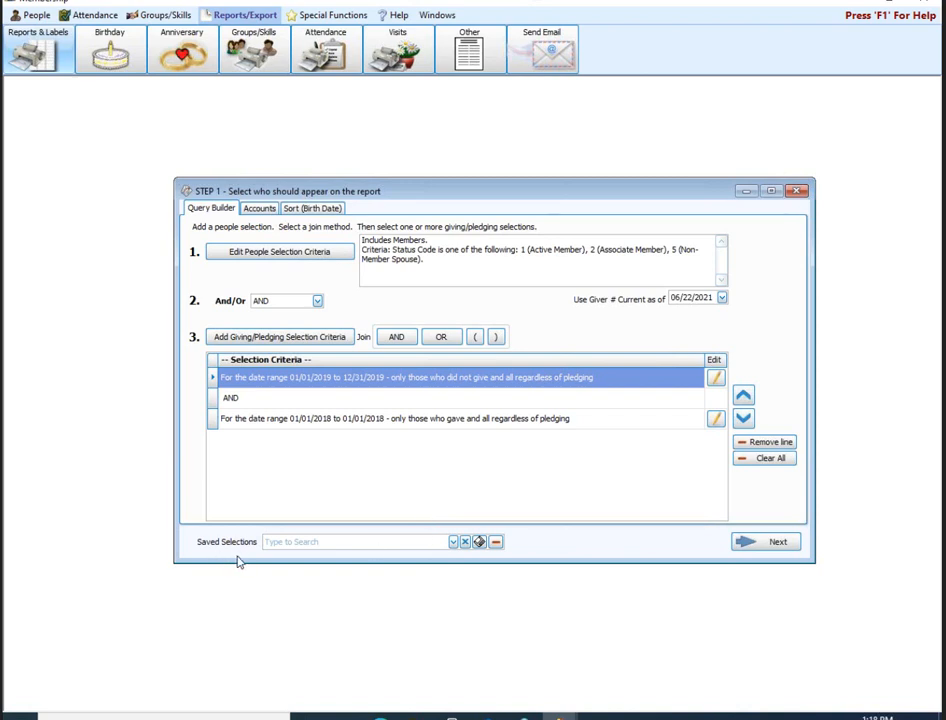
pyautogui.click(480, 542)
pyautogui.click(480, 542)
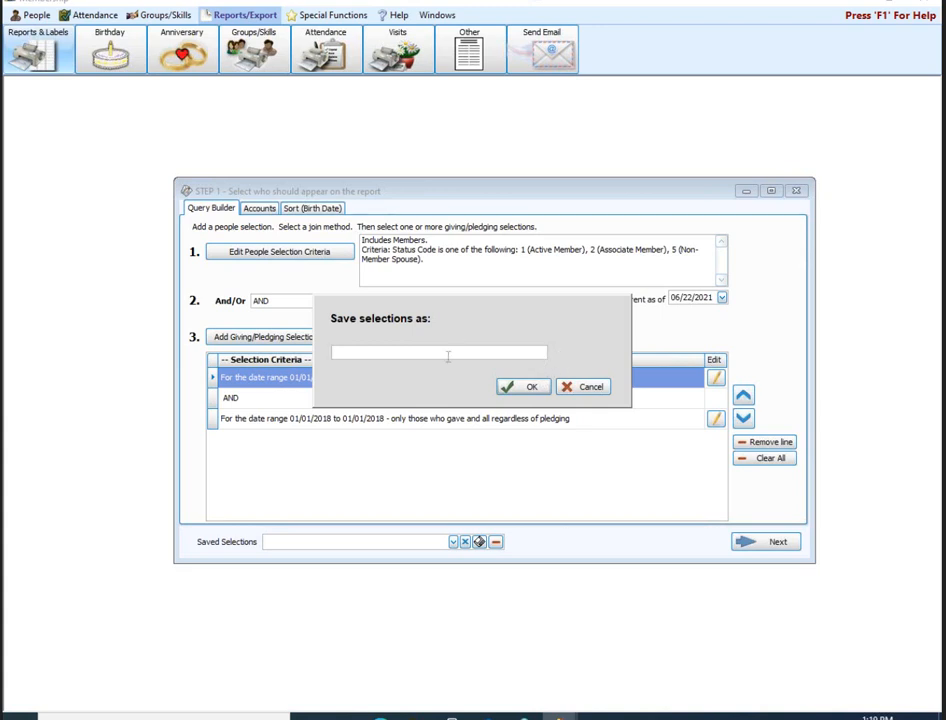
pyautogui.write('Members giving 18 no giving 19')
pyautogui.click(529, 388)
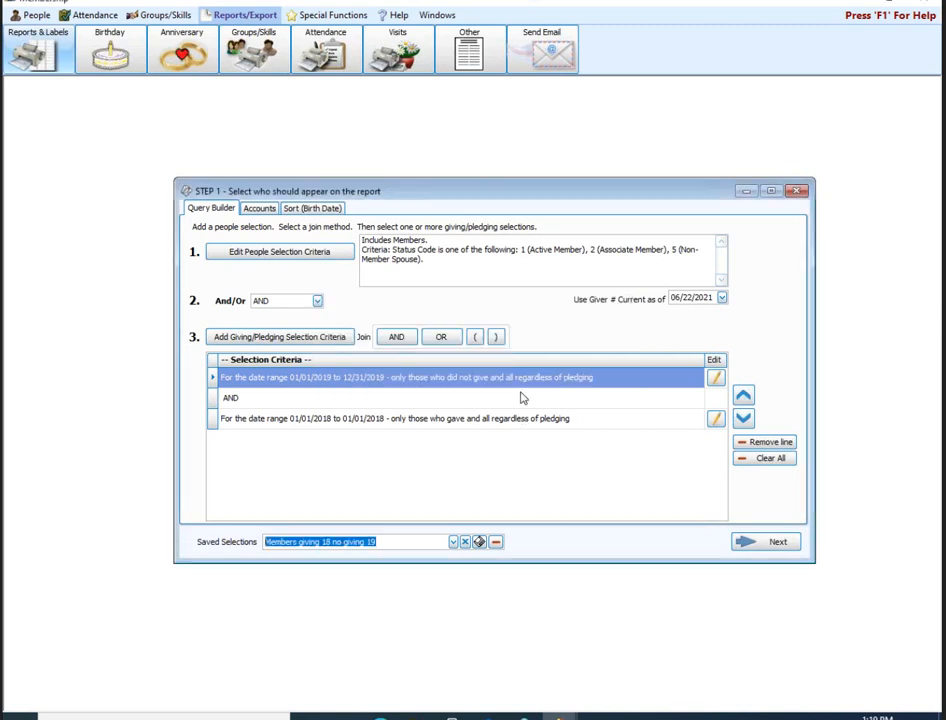
pyautogui.click(453, 542)
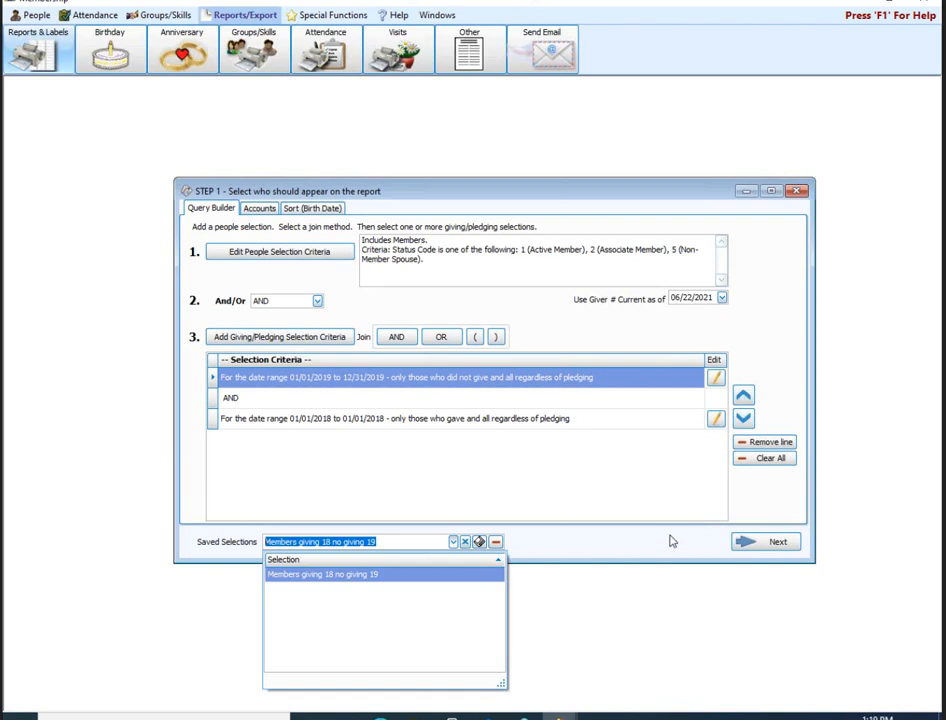
pyautogui.click(645, 510)
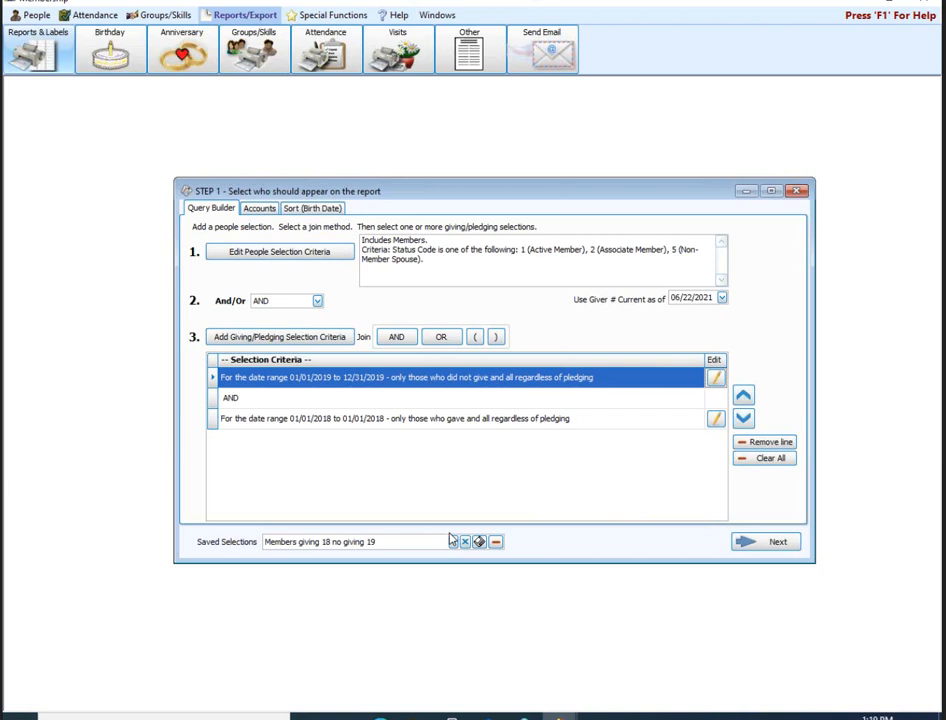
# Close the report selection window and load the saved selection "Members giving 18 no giving 19" into a fresh one.
pyautogui.click(795, 191)
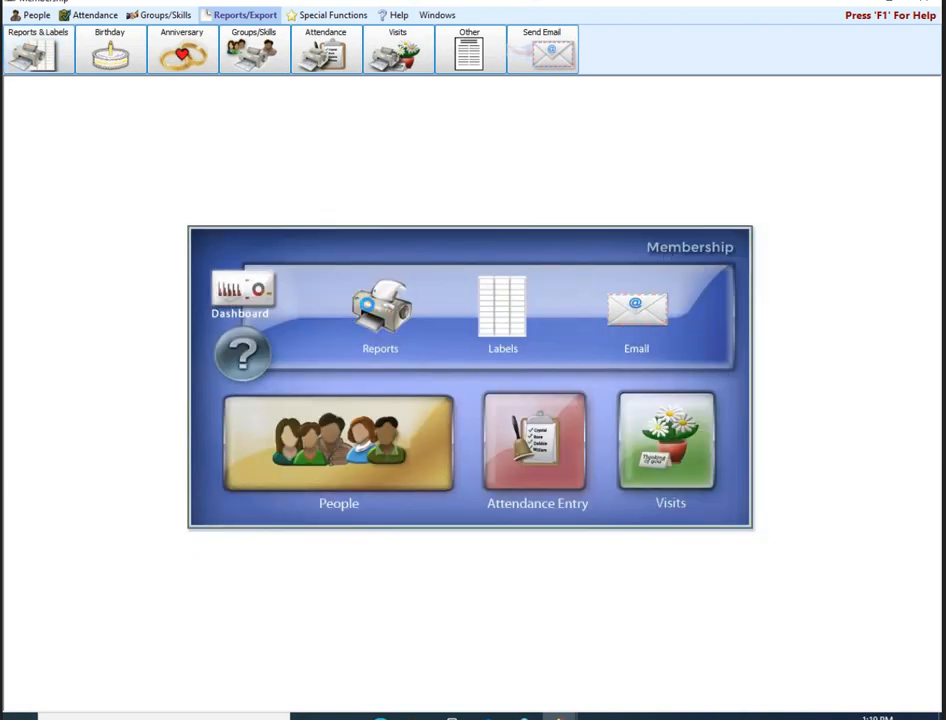
pyautogui.click(455, 541)
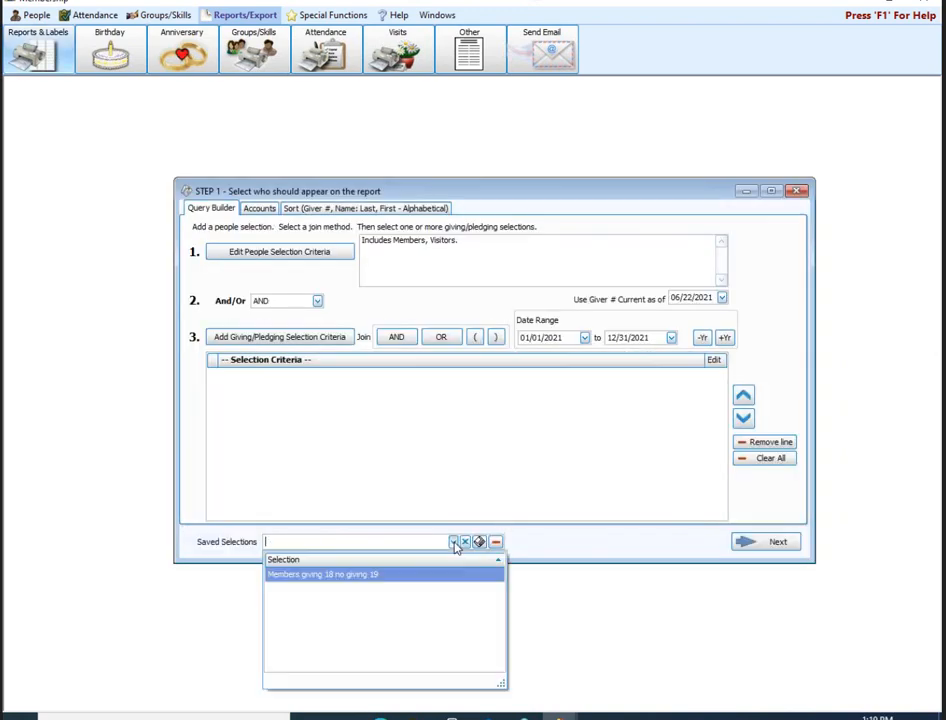
pyautogui.click(405, 573)
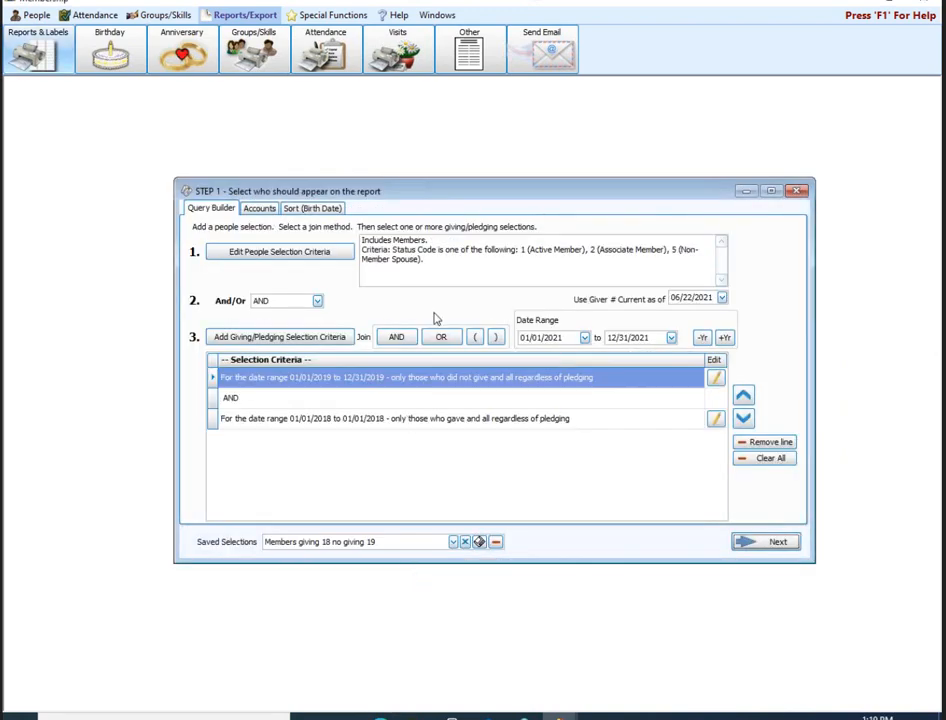